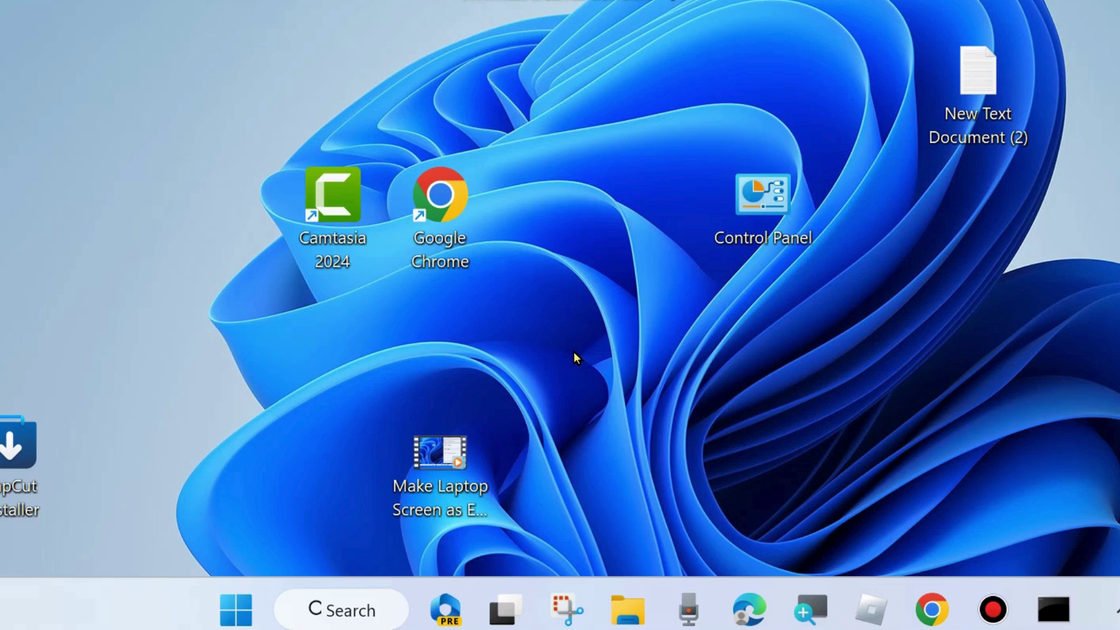
- Open Device Manager and expand the Display adapters category
right_click(245, 607)
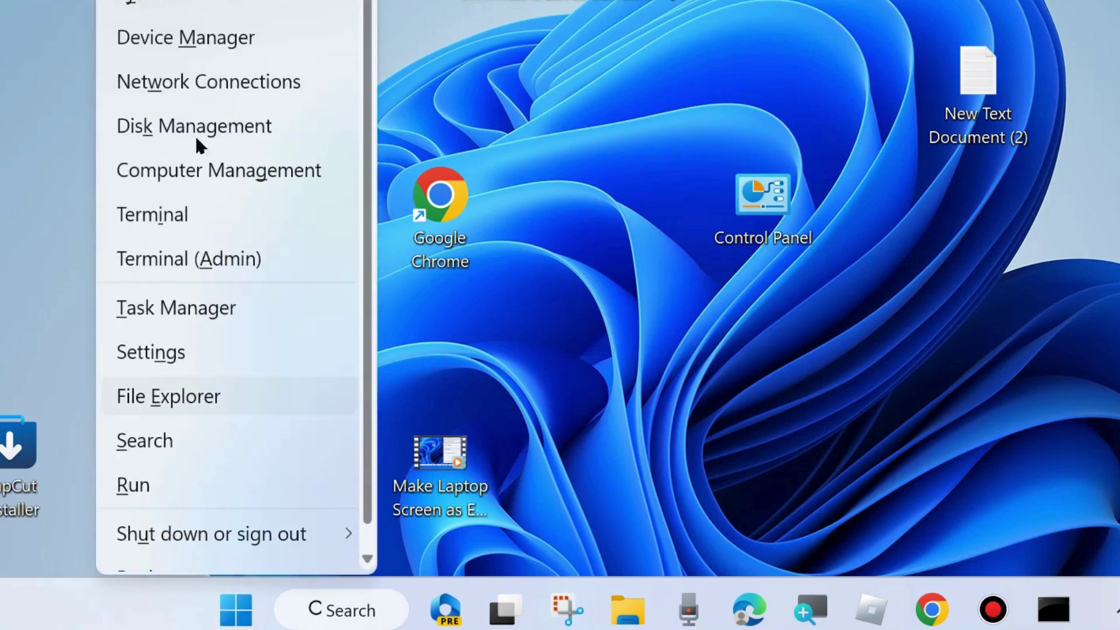
left_click(190, 42)
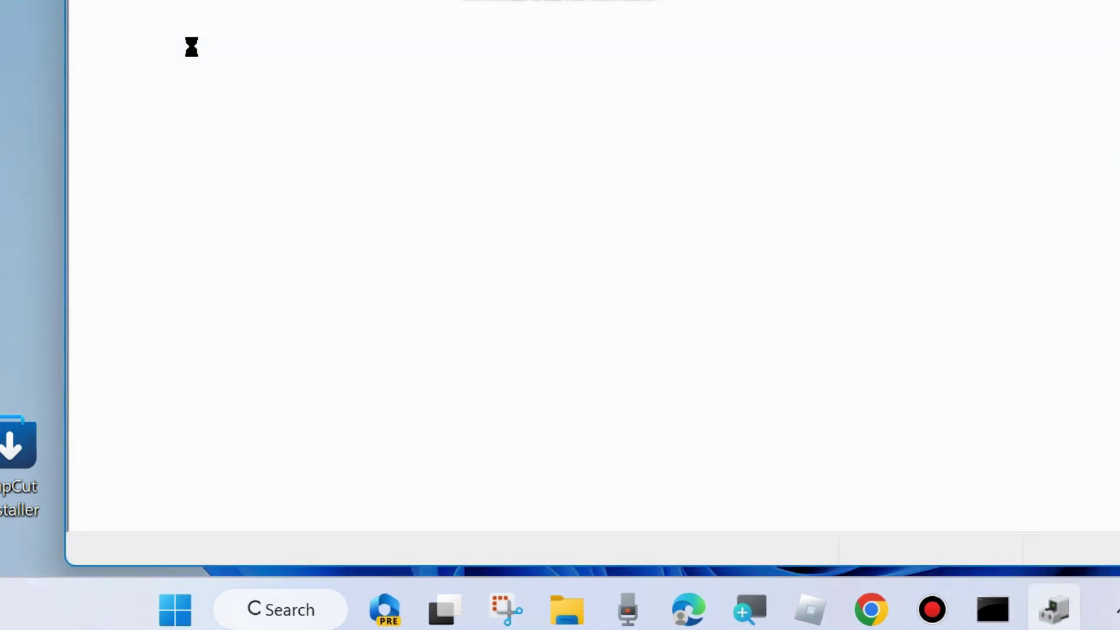
left_click_drag(565, 11, 555, 42)
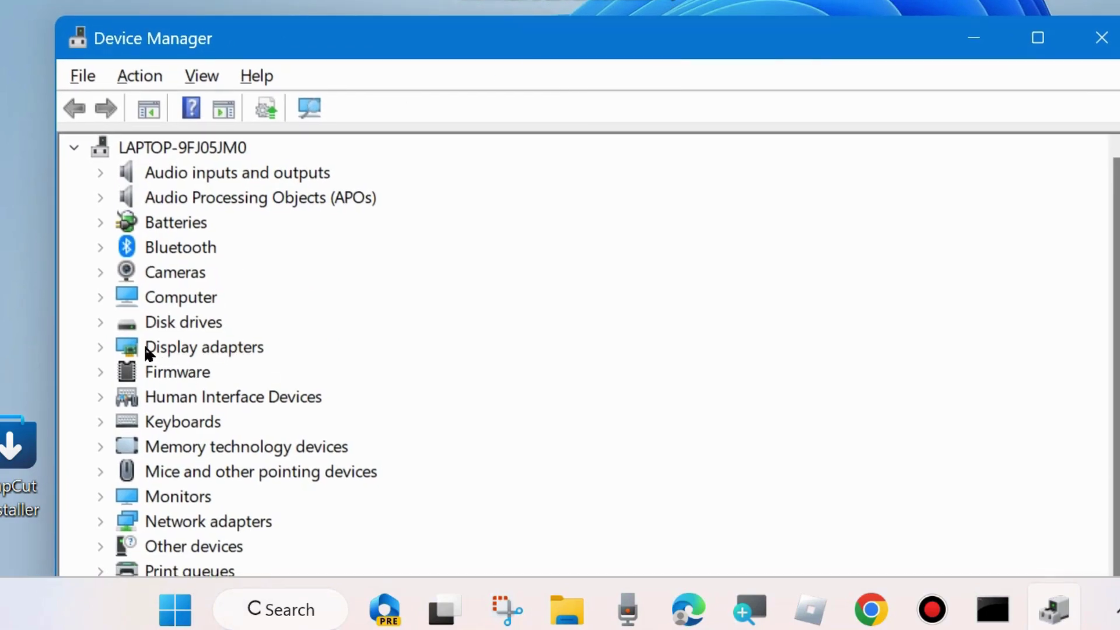
left_click(100, 348)
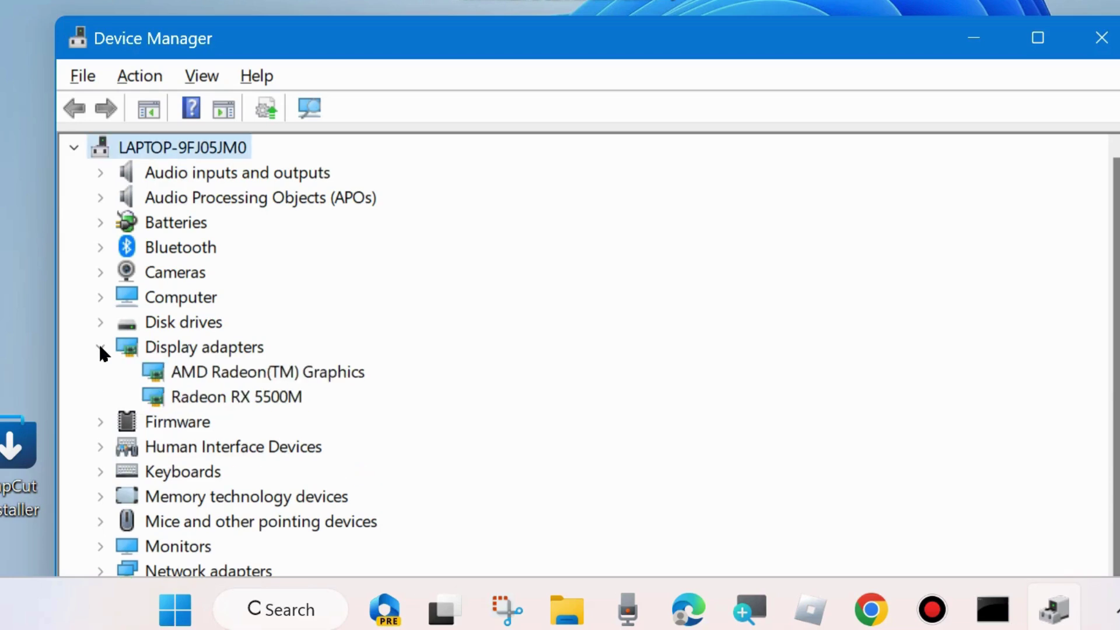
- Run an automatic driver update search for the AMD Radeon(TM) Graphics adapter and close the update wizard
right_click(282, 380)
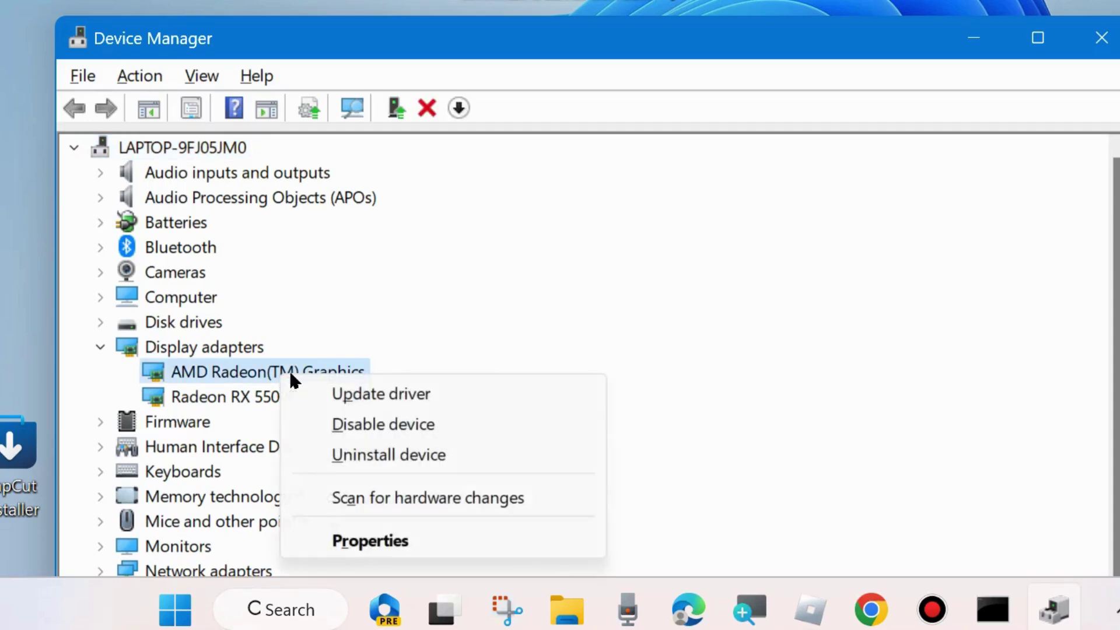
left_click(415, 394)
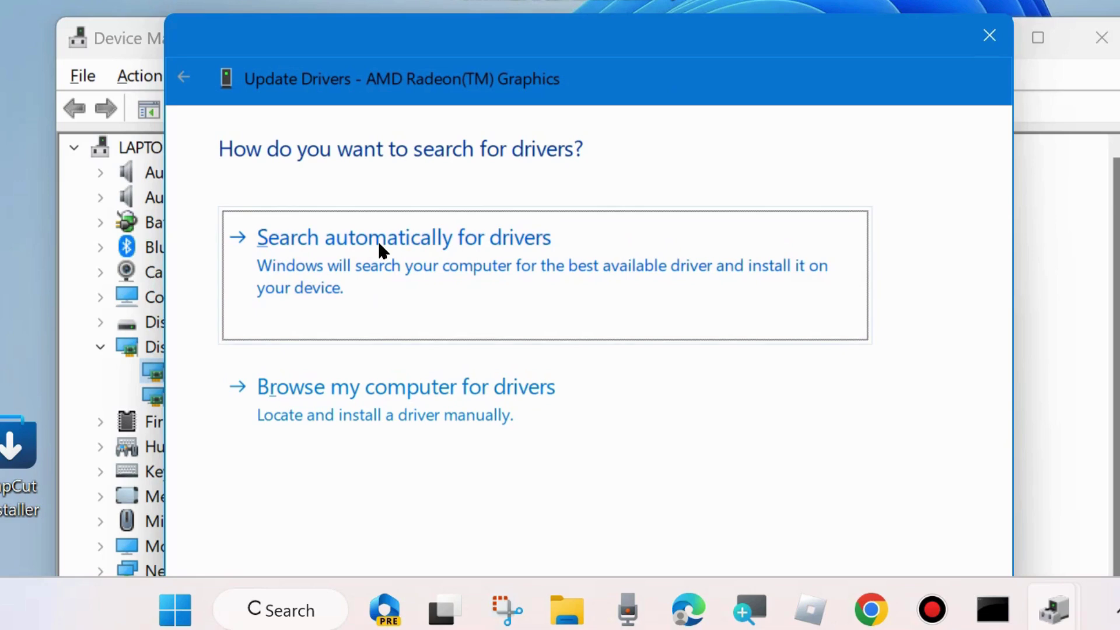
left_click(380, 248)
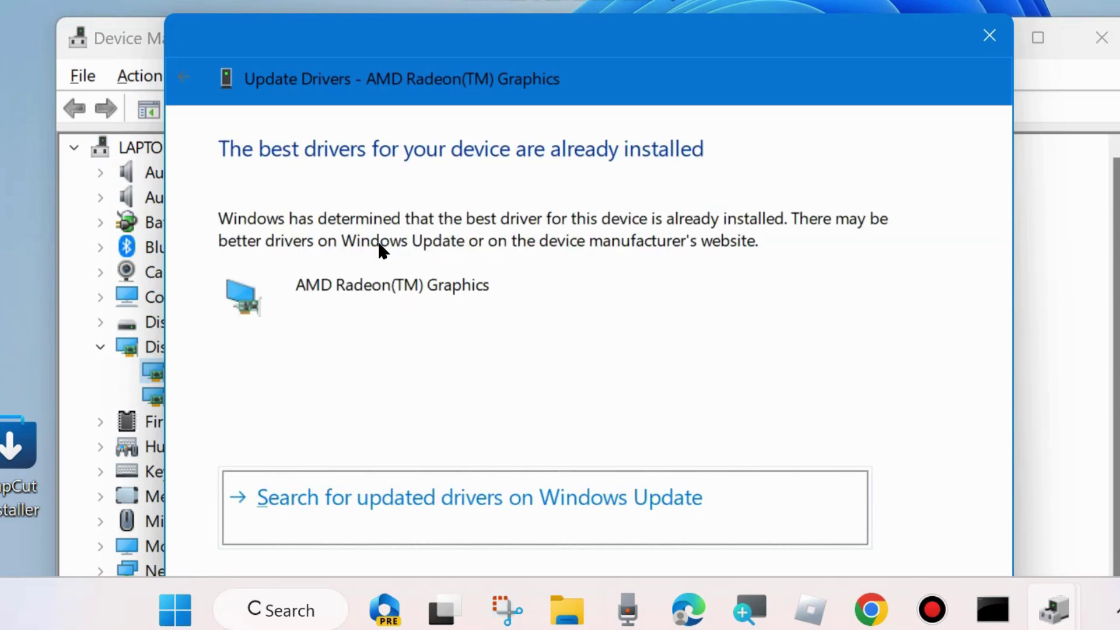
left_click(992, 40)
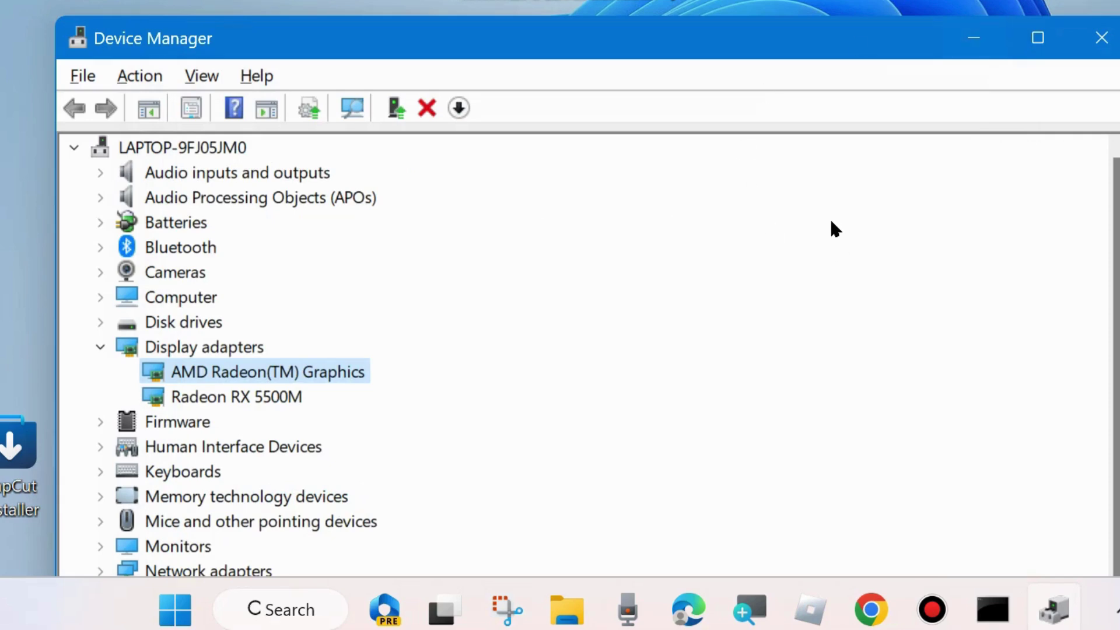
- Review the device status and driver information in the AMD Radeon(TM) Graphics properties, and close Device Manager
right_click(272, 381)
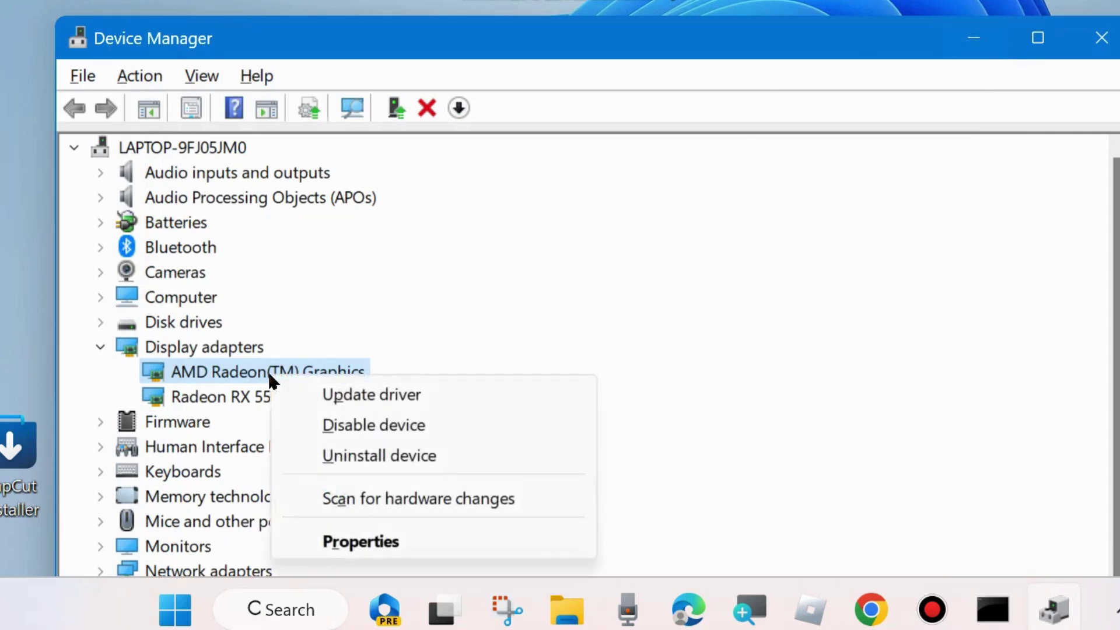
left_click(365, 543)
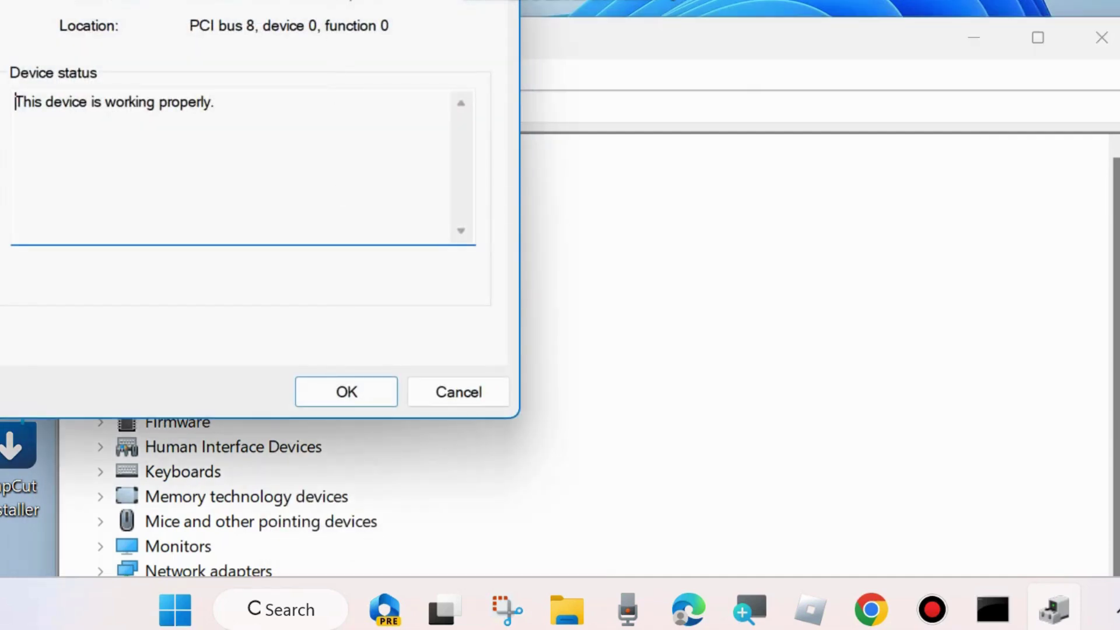
left_click_drag(529, 36, 653, 50)
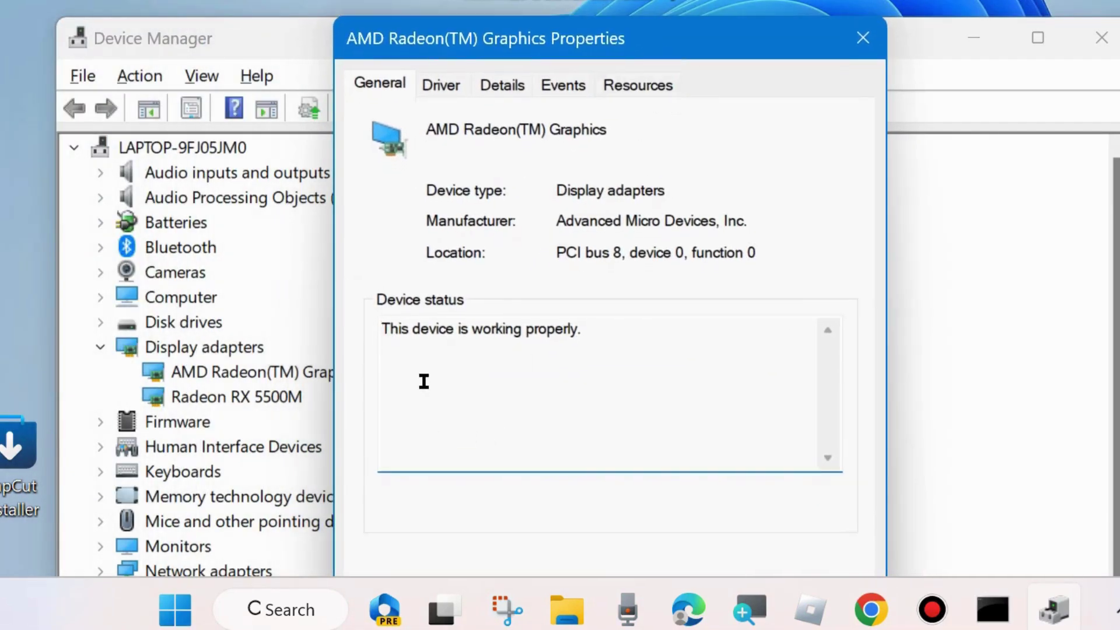
left_click_drag(380, 332, 625, 335)
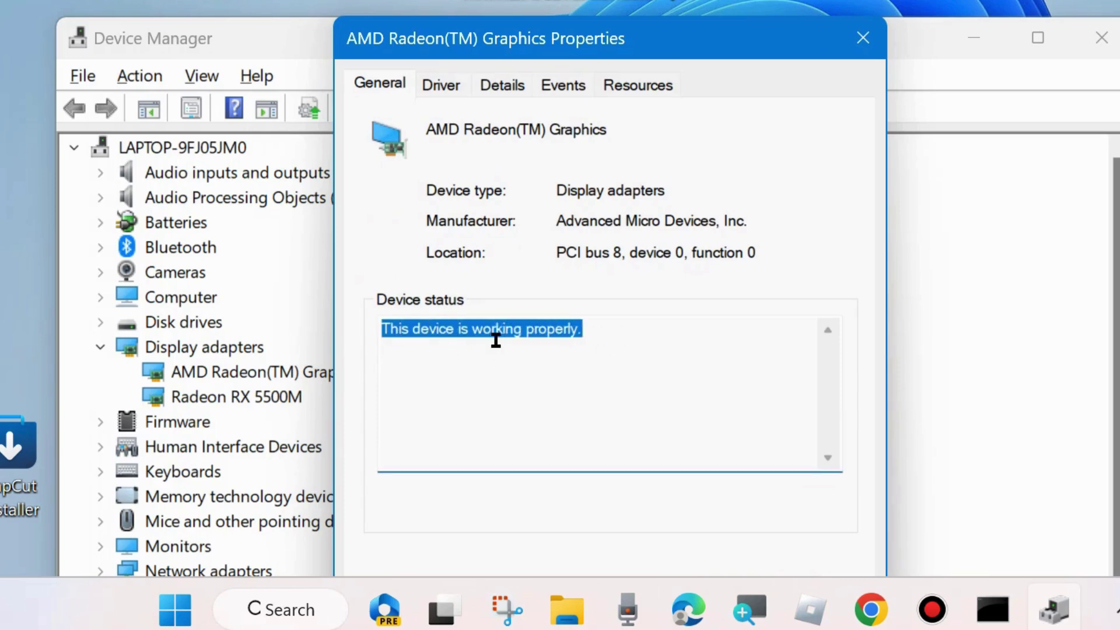
left_click(442, 86)
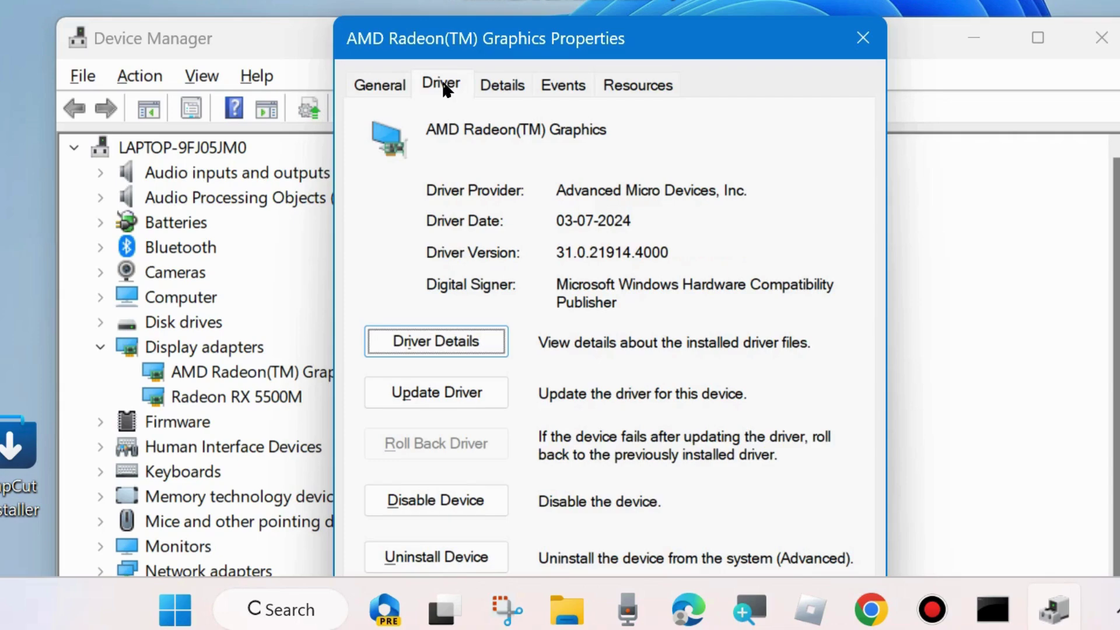
left_click(866, 41)
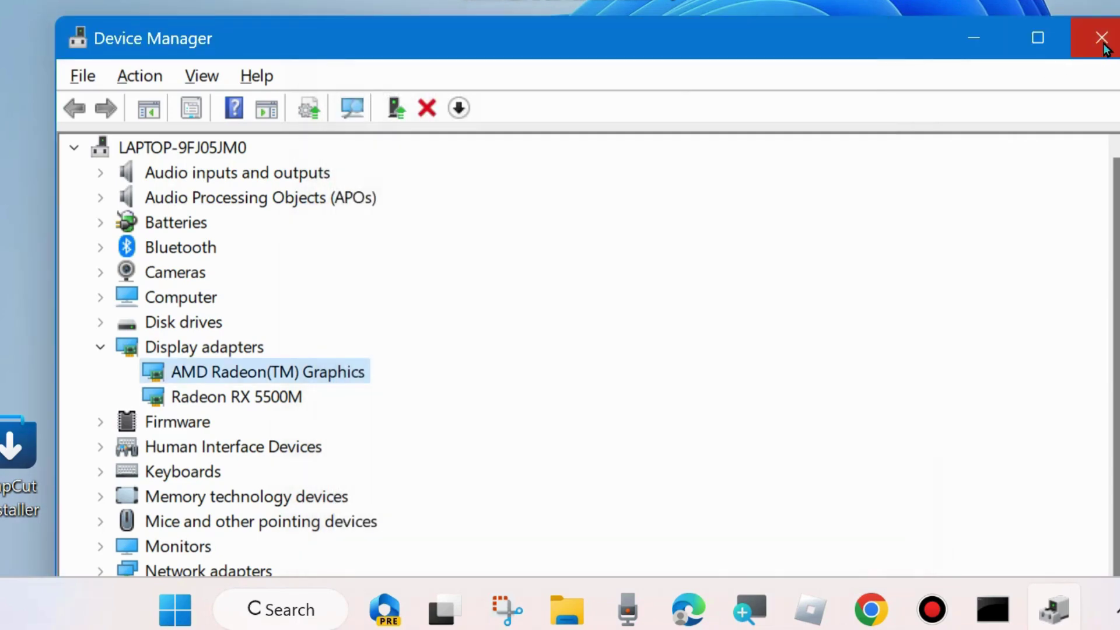
left_click(1103, 40)
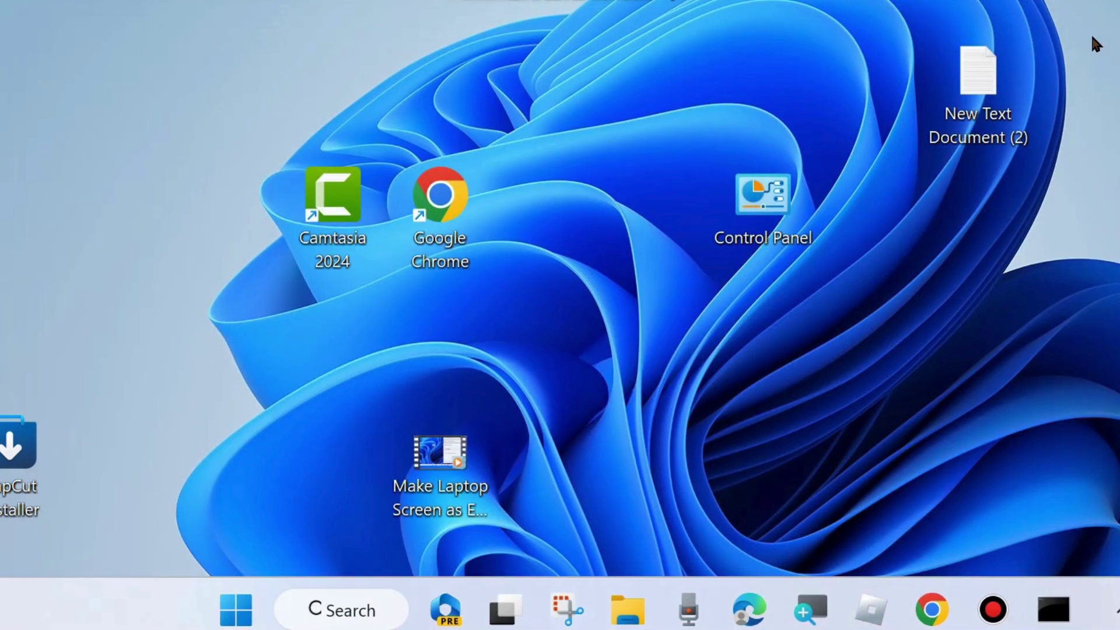
- Open the Windows Update page in Windows Settings
right_click(229, 612)
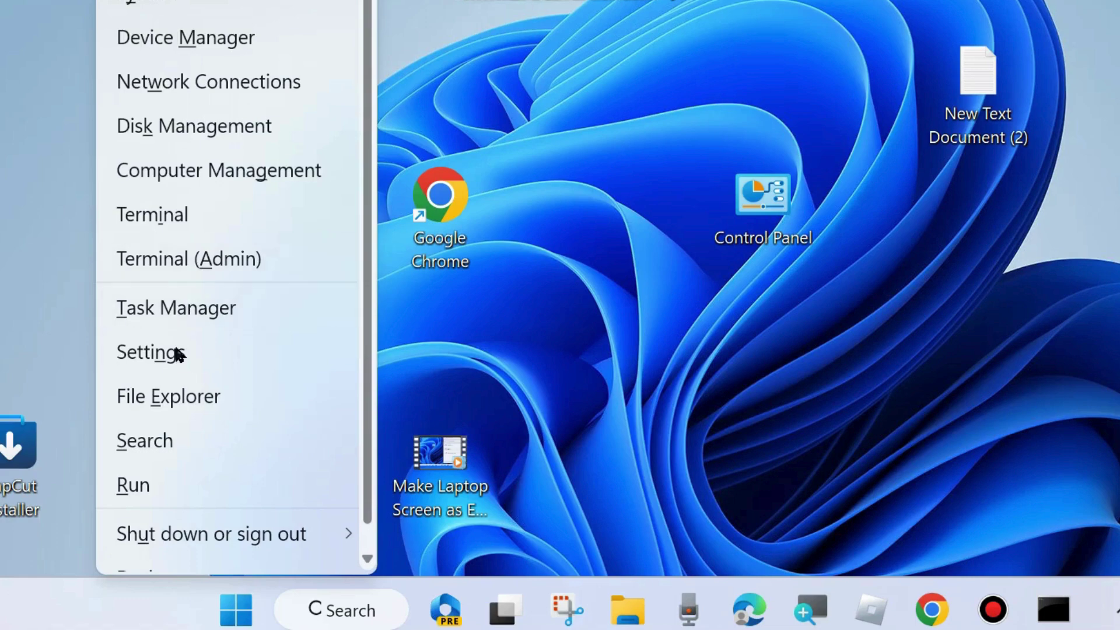
left_click(177, 361)
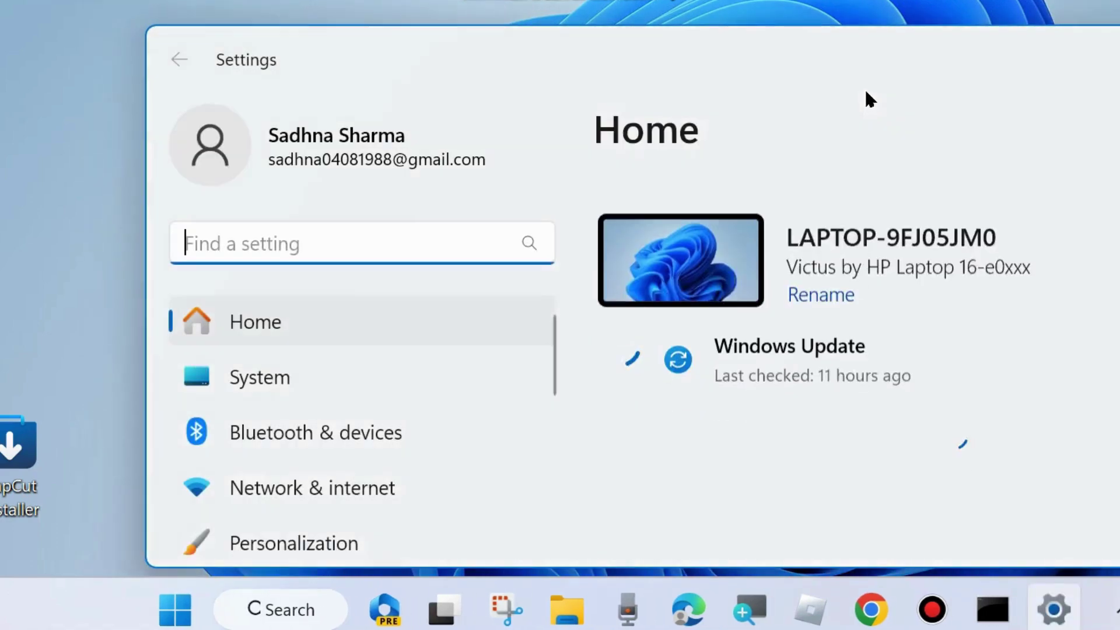
left_click_drag(838, 49, 711, 51)
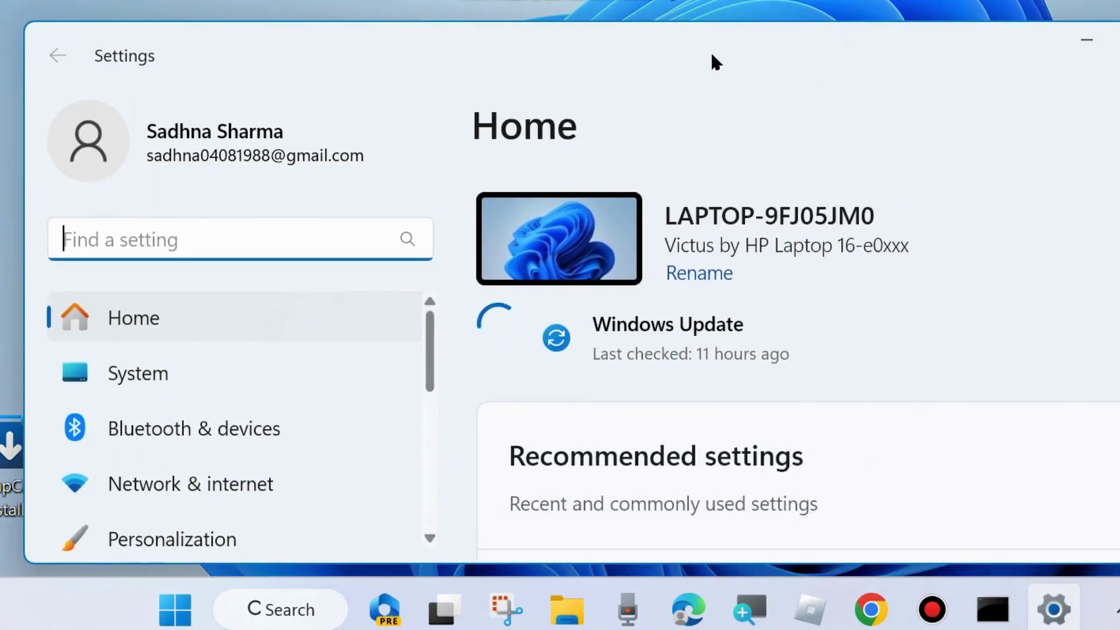
scroll(238, 432, "down", 6)
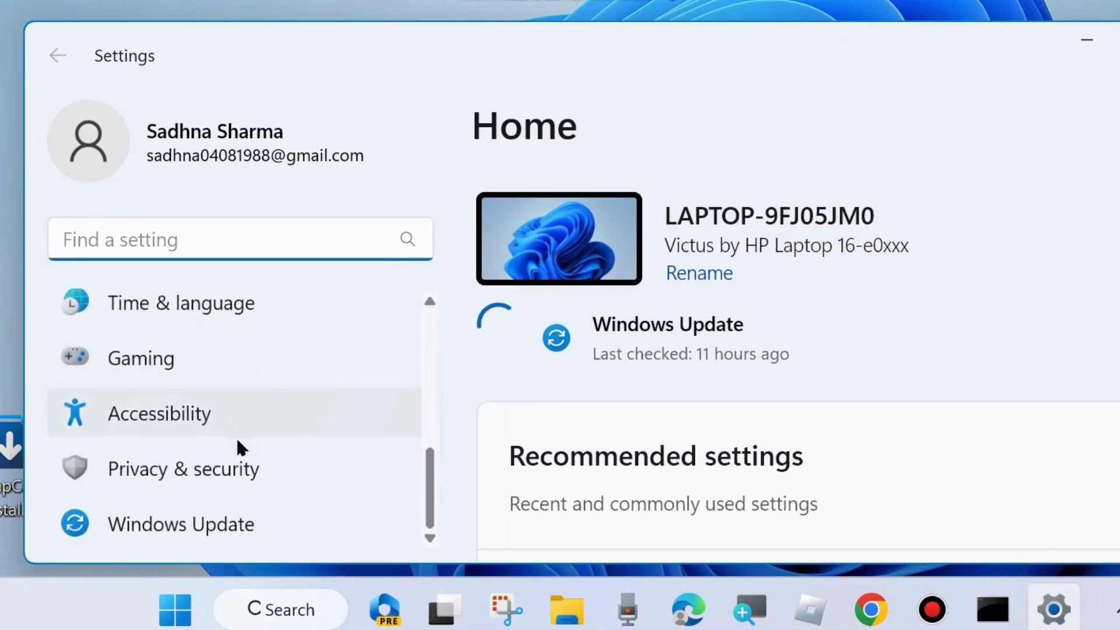
left_click(187, 524)
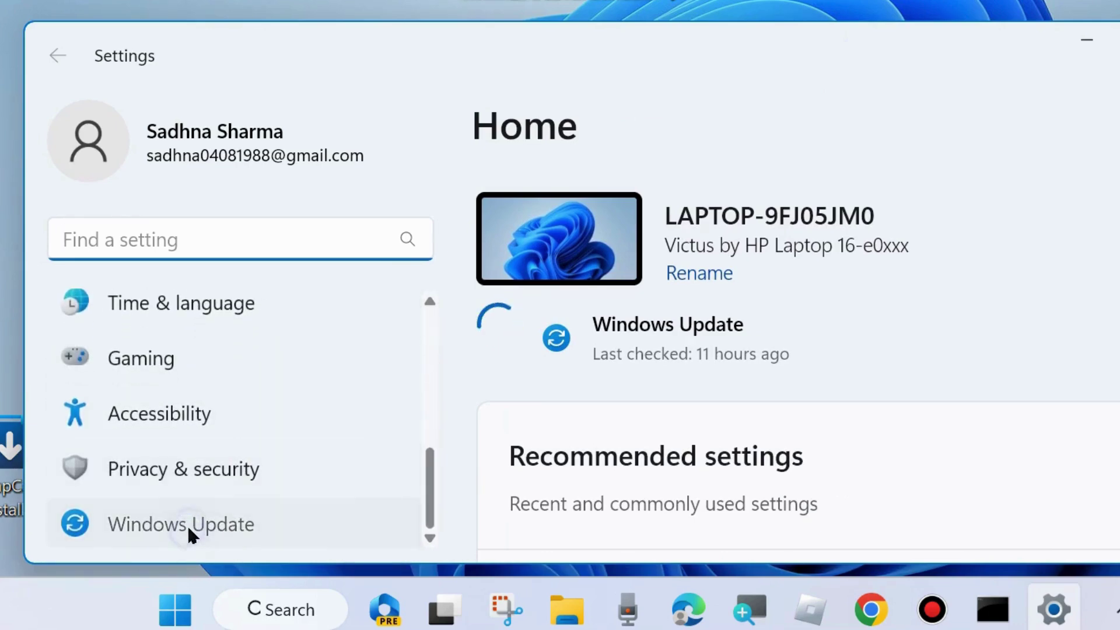
left_click_drag(853, 64, 736, 55)
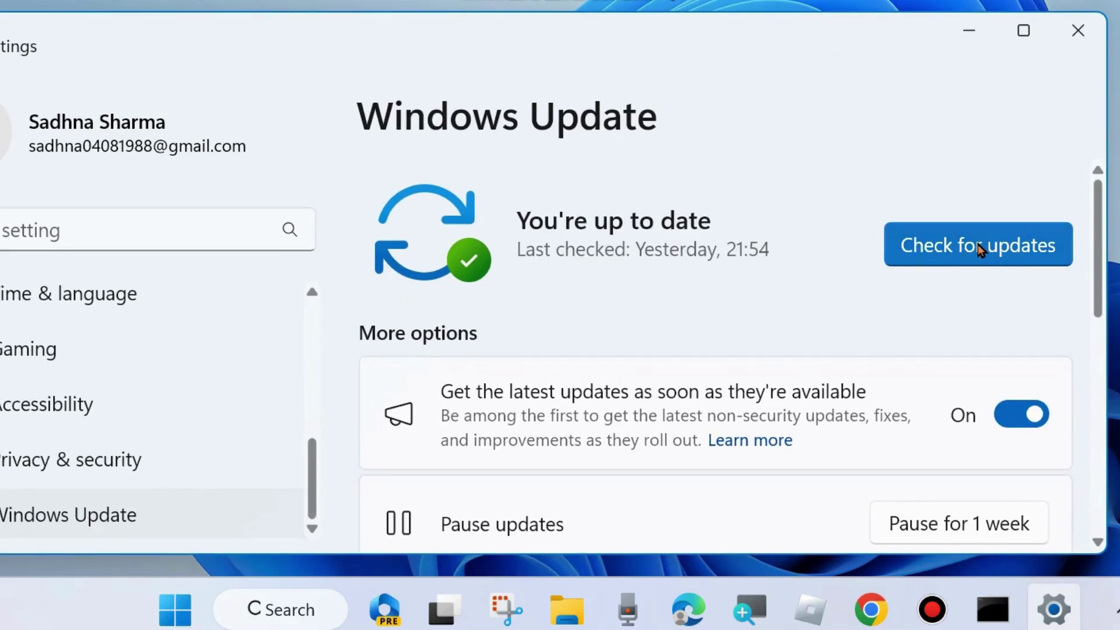
- Check the optional updates under the advanced options of Windows Update, and close Settings
scroll(732, 367, "down", 1)
scroll(732, 367, "down", 5)
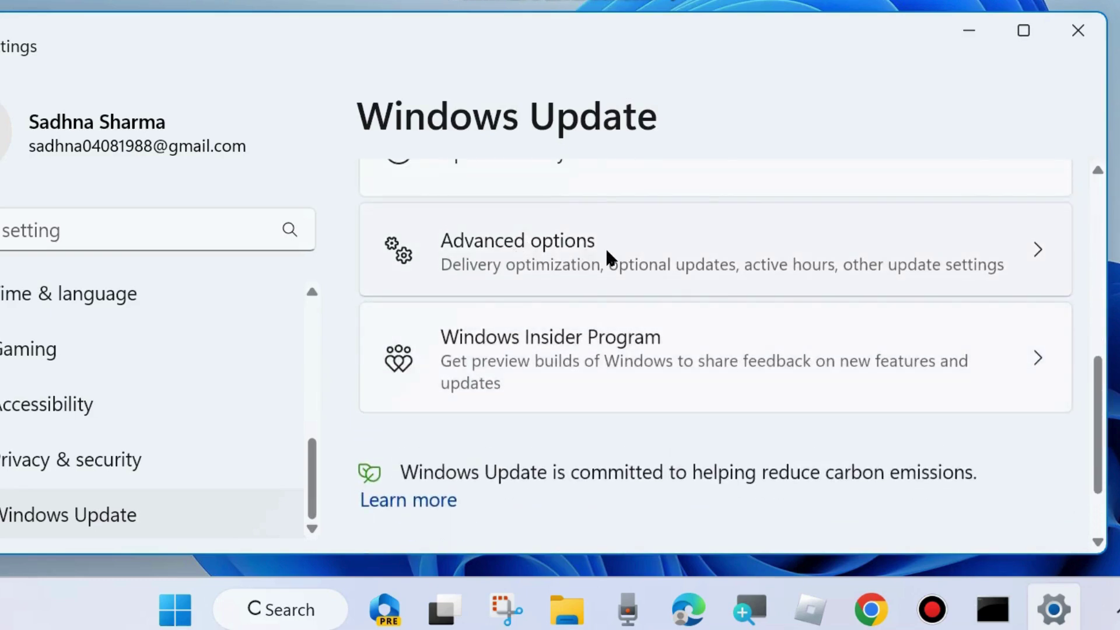
left_click(558, 257)
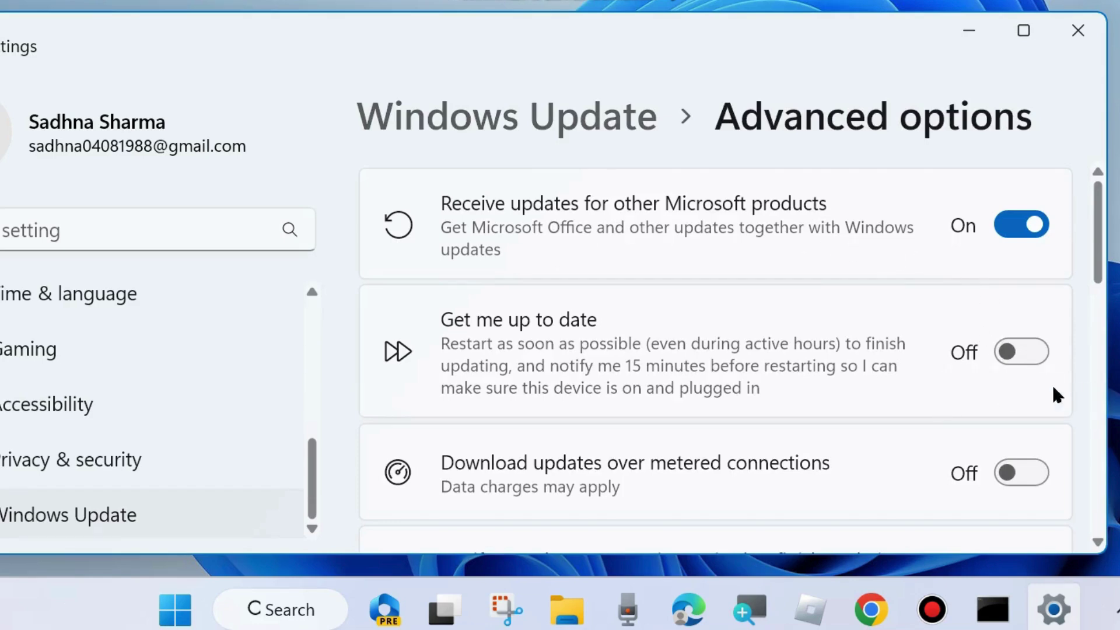
scroll(801, 315, "down", 7)
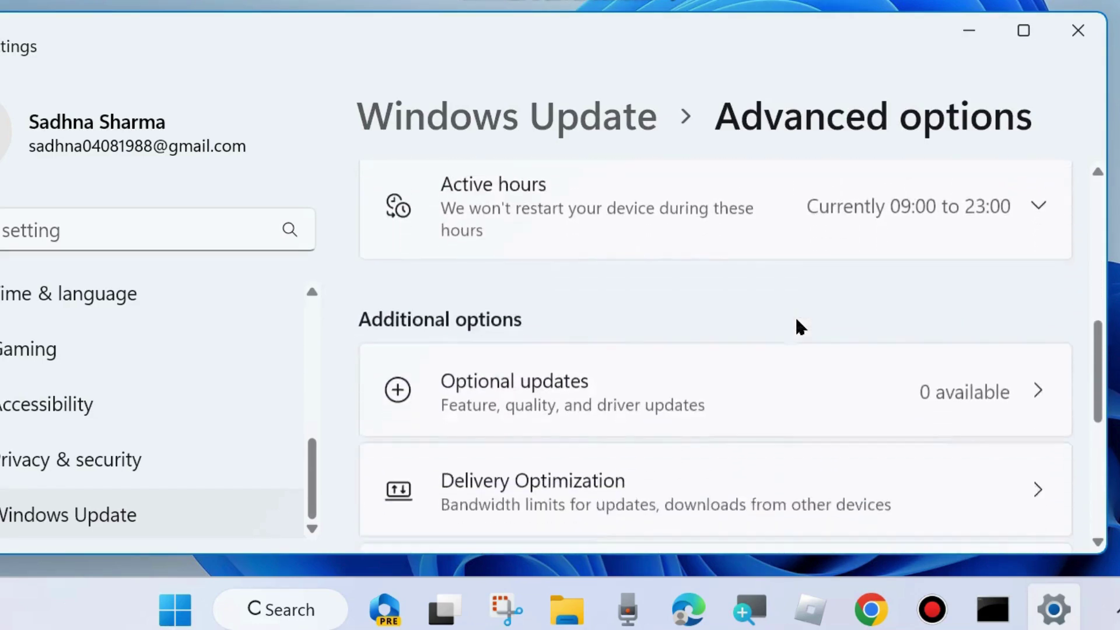
scroll(797, 320, "down", 1)
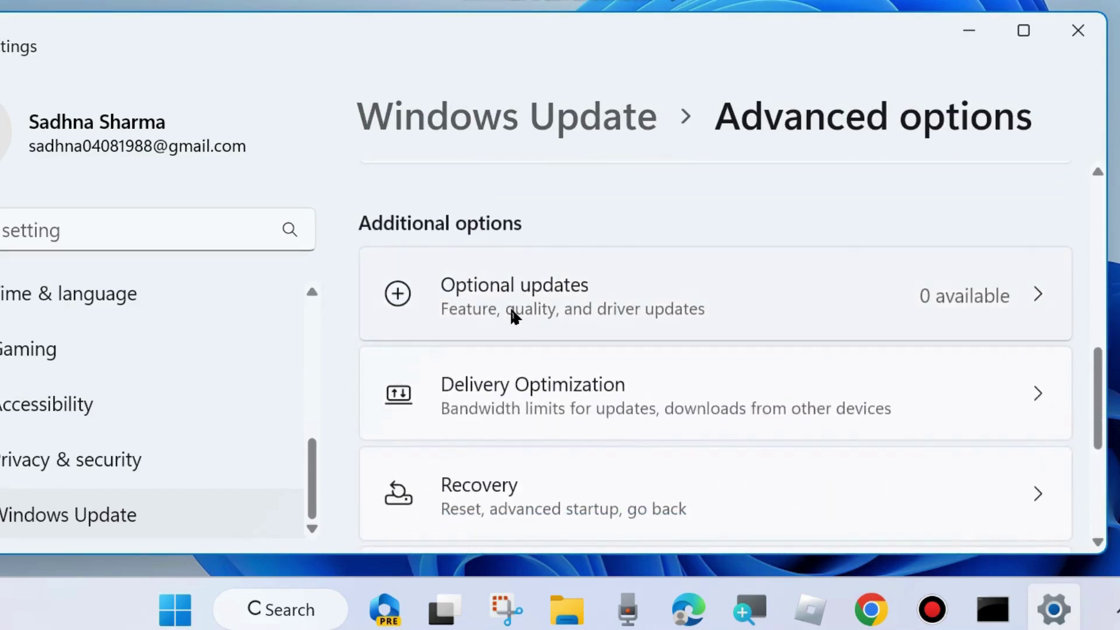
left_click(618, 312)
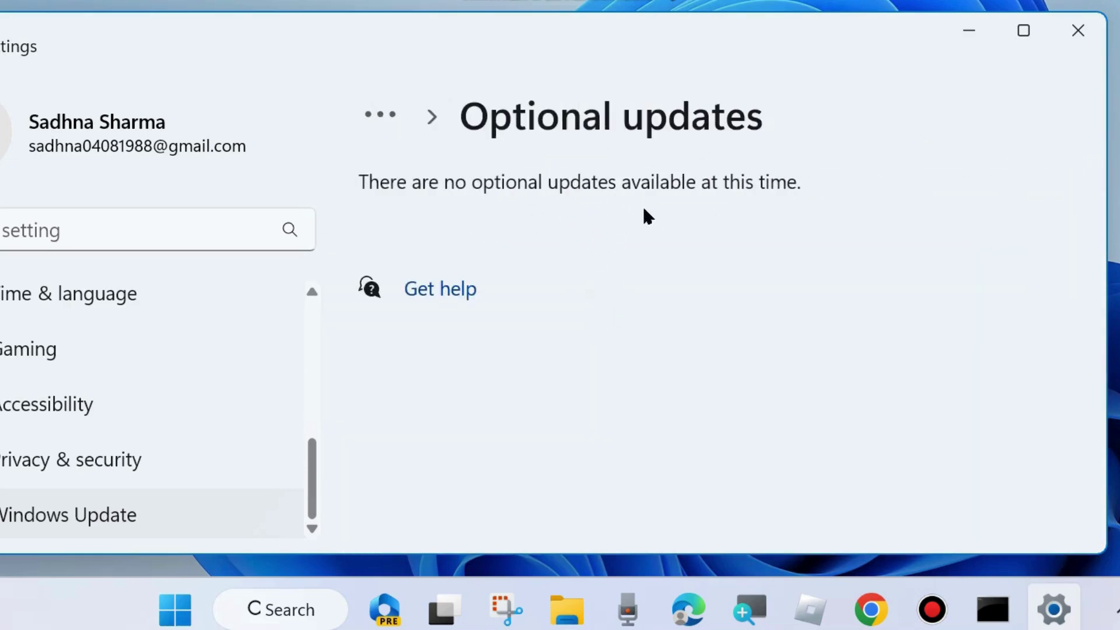
left_click(1079, 34)
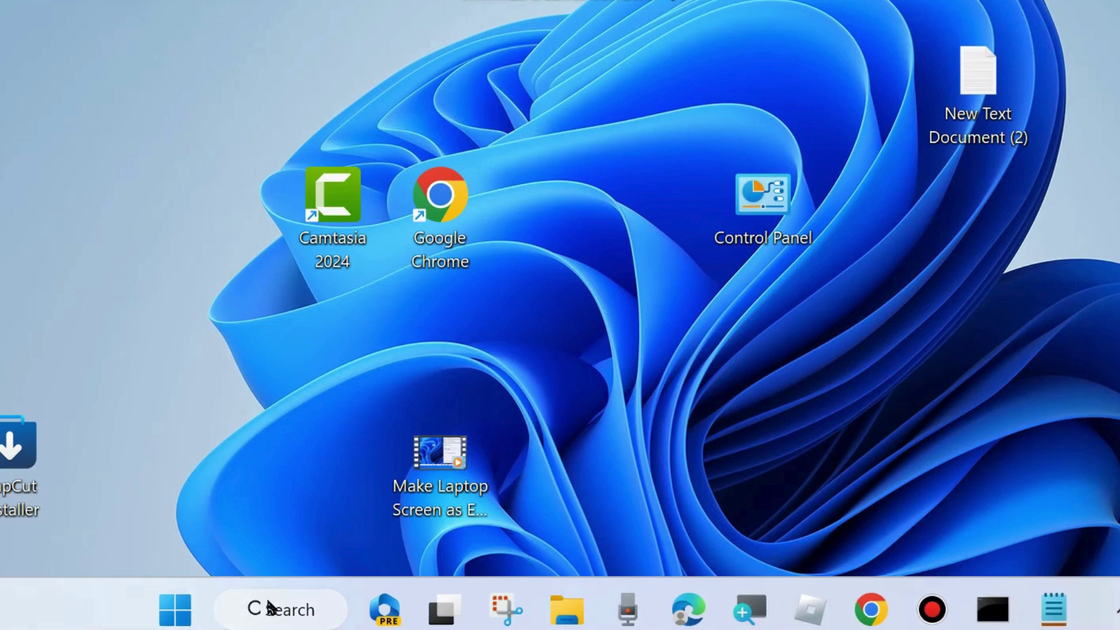
- Search Windows for cmd and run Command Prompt as administrator
left_click(272, 610)
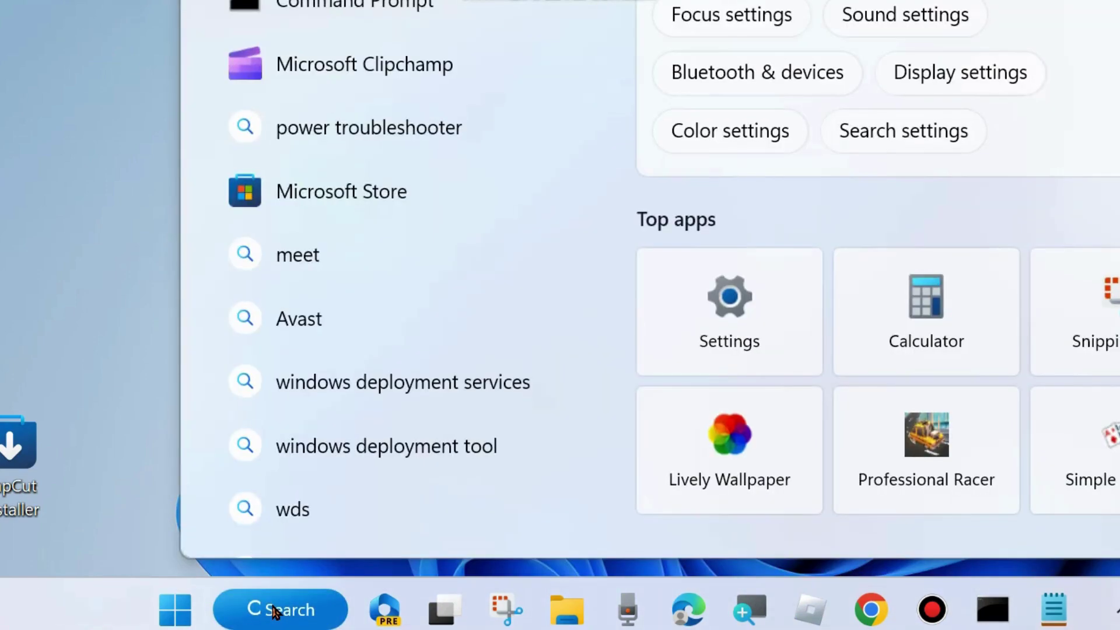
type("cmd")
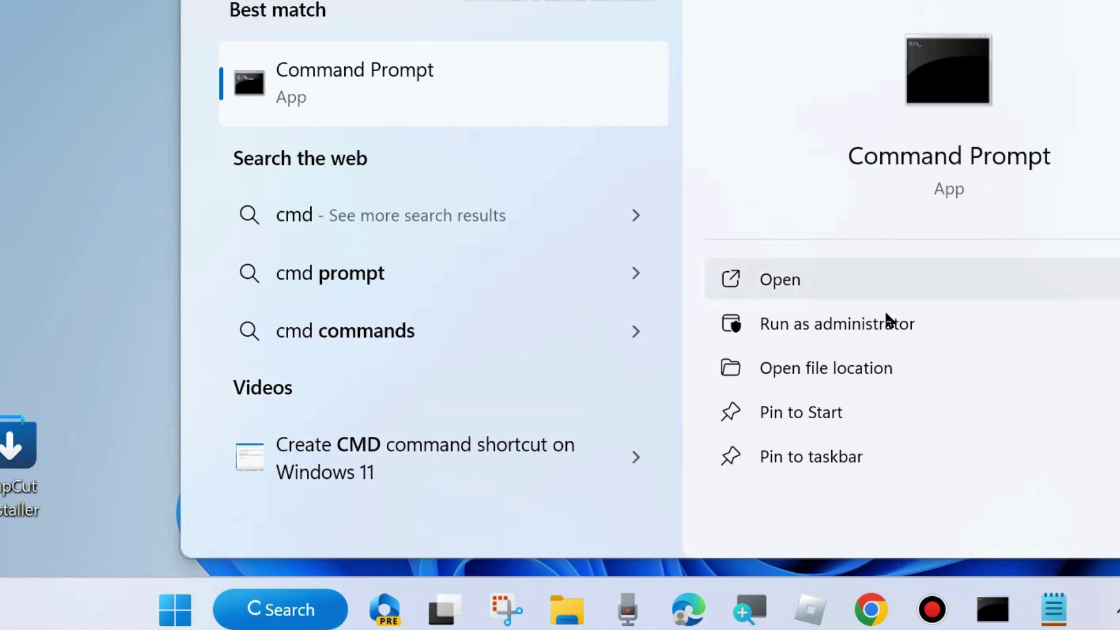
left_click(802, 326)
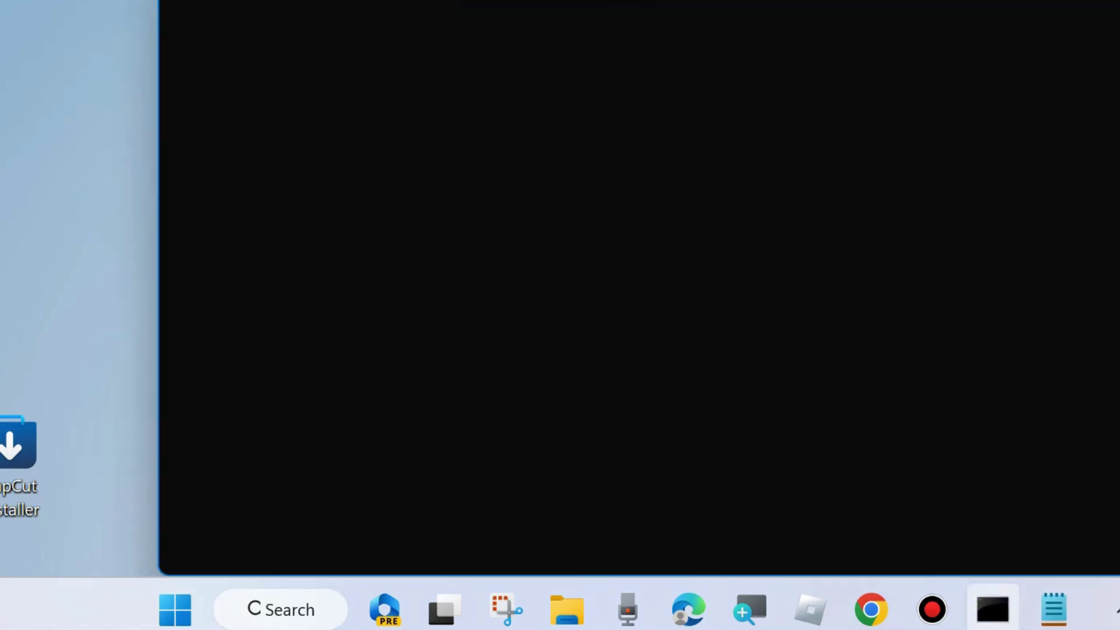
left_click_drag(717, 6, 601, 41)
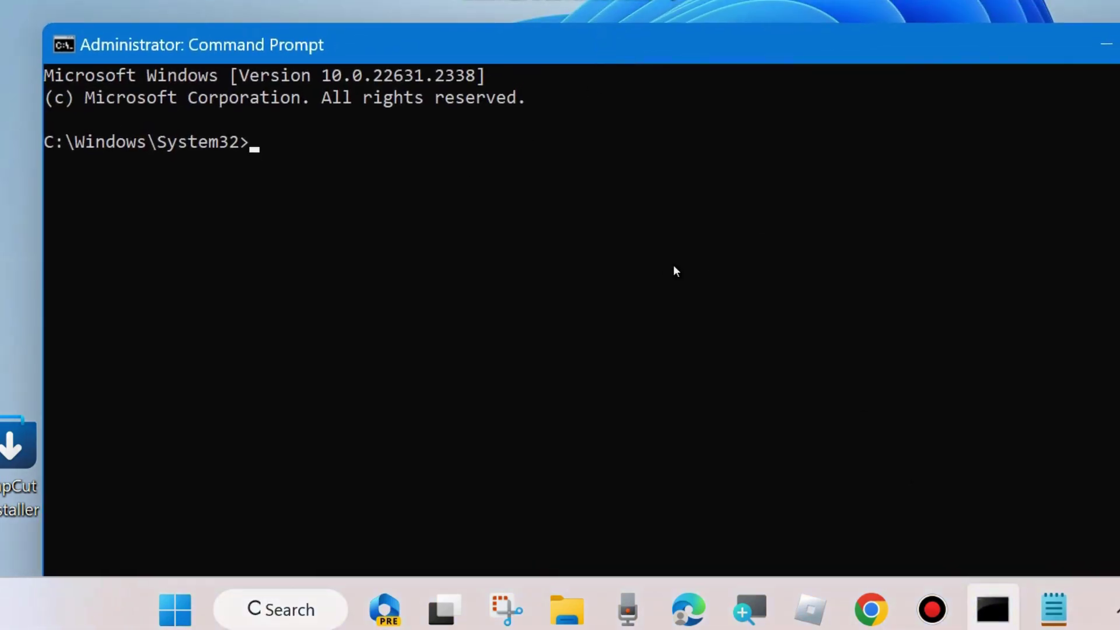
- Switch to Notepad, review the DISM scanhealth, checkhealth and restorehealth commands, and minimize the Notepad window
left_click(1054, 609)
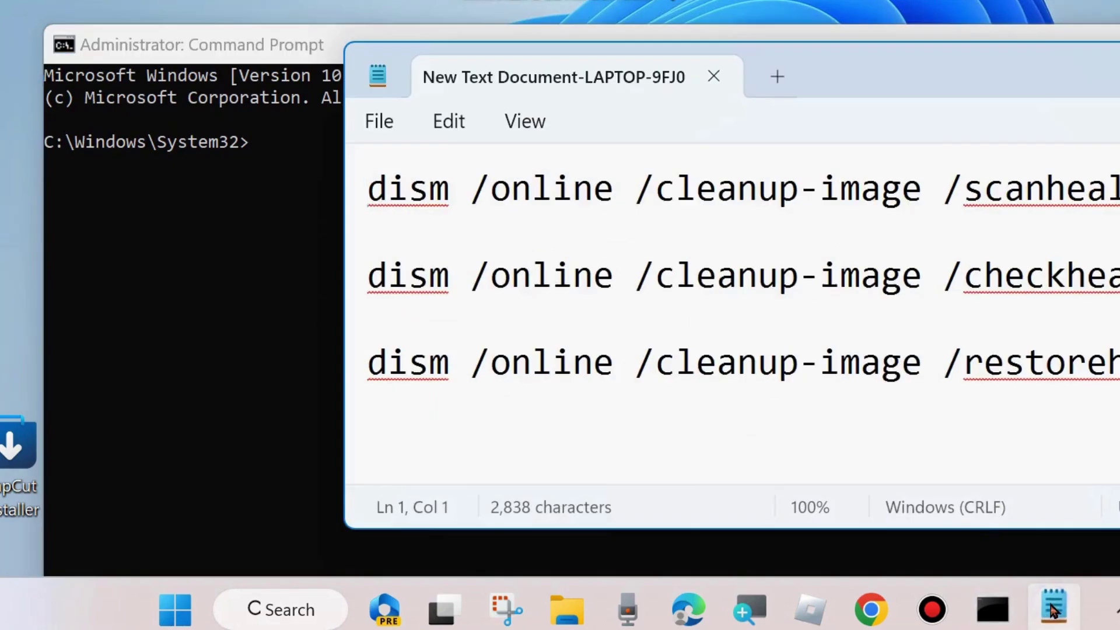
left_click_drag(938, 75, 711, 224)
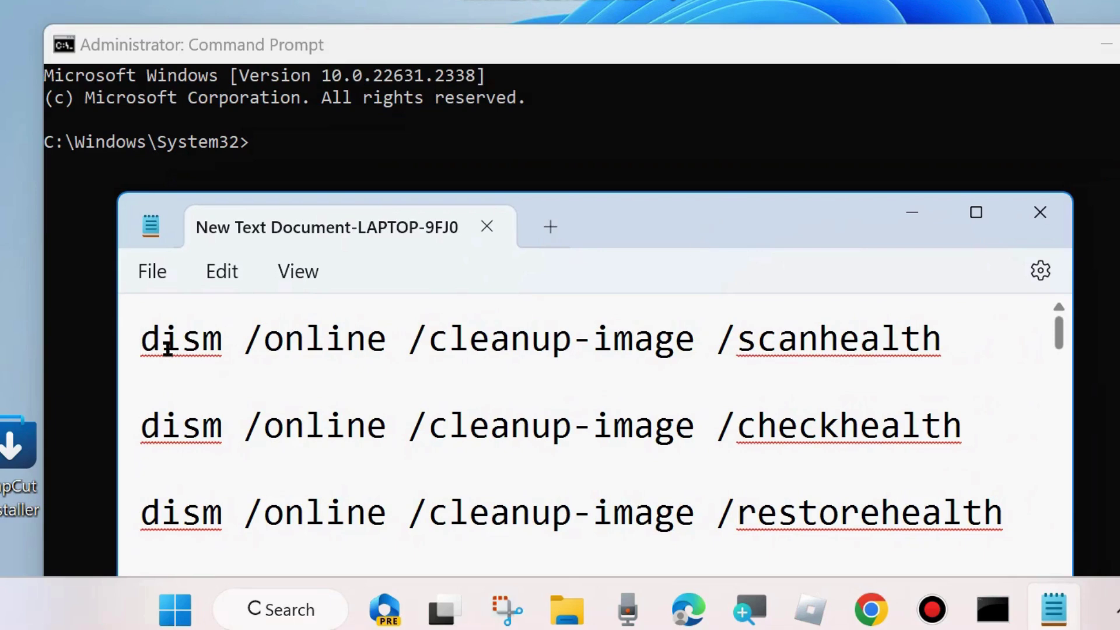
triple_click(124, 350)
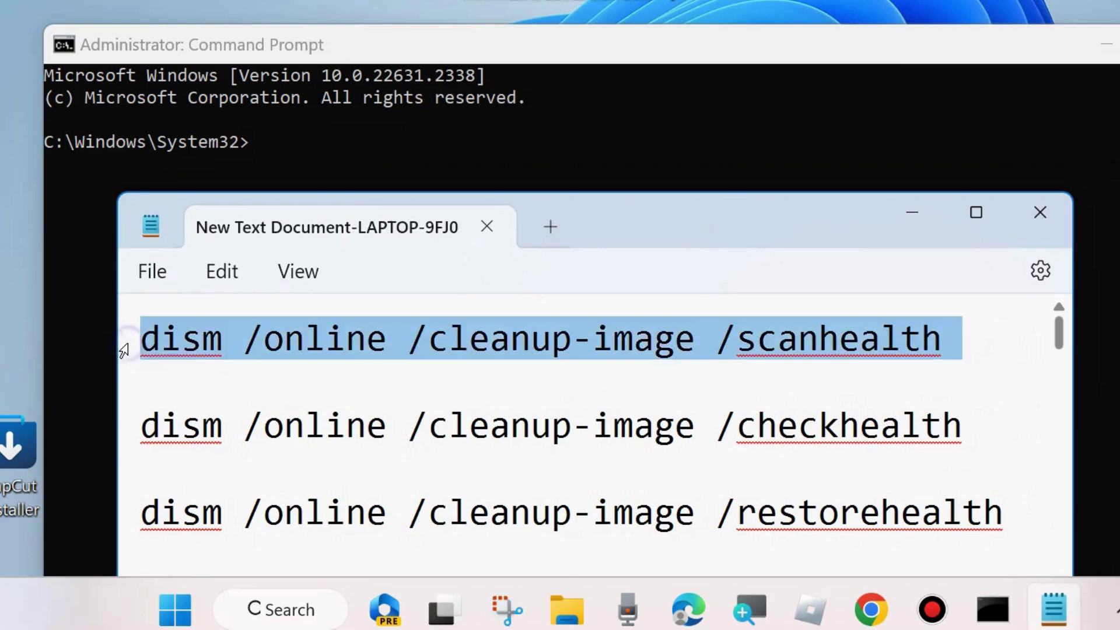
triple_click(127, 432)
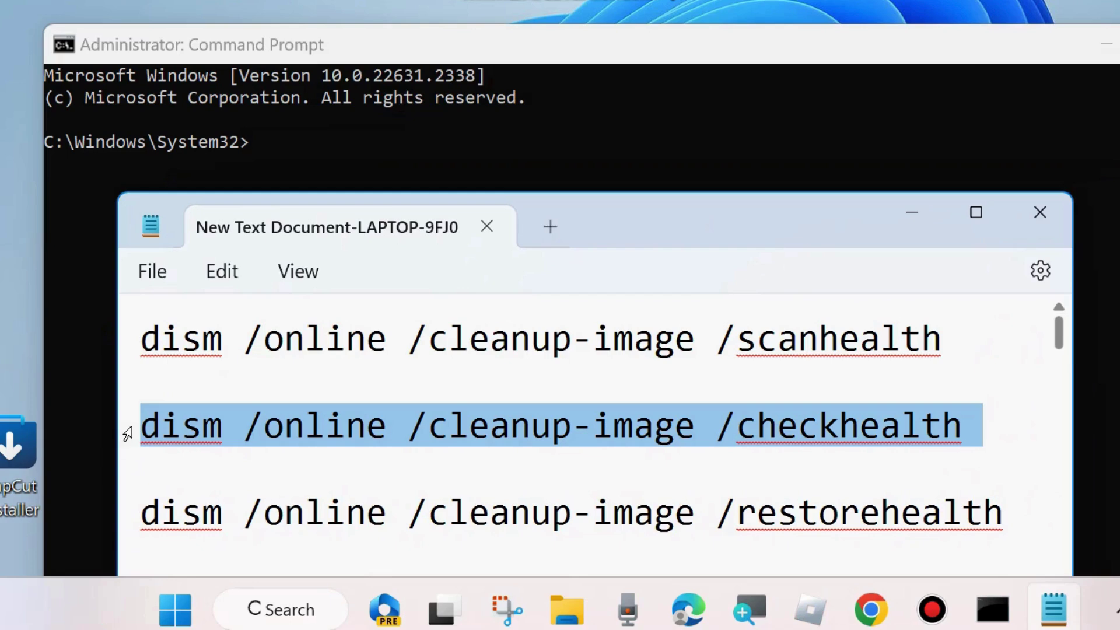
triple_click(121, 524)
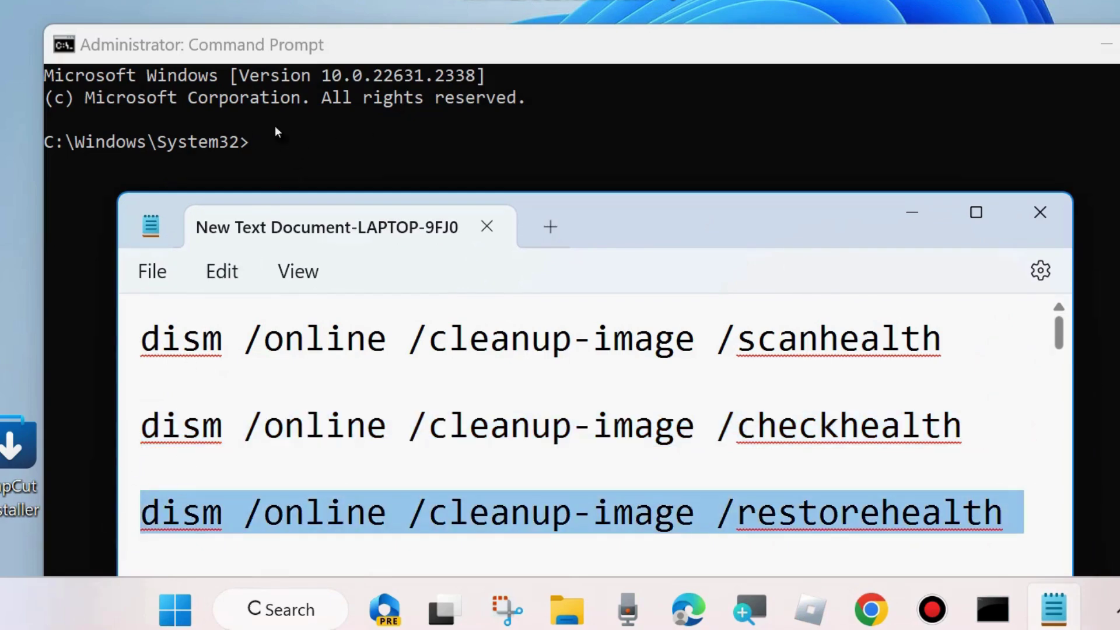
left_click(910, 214)
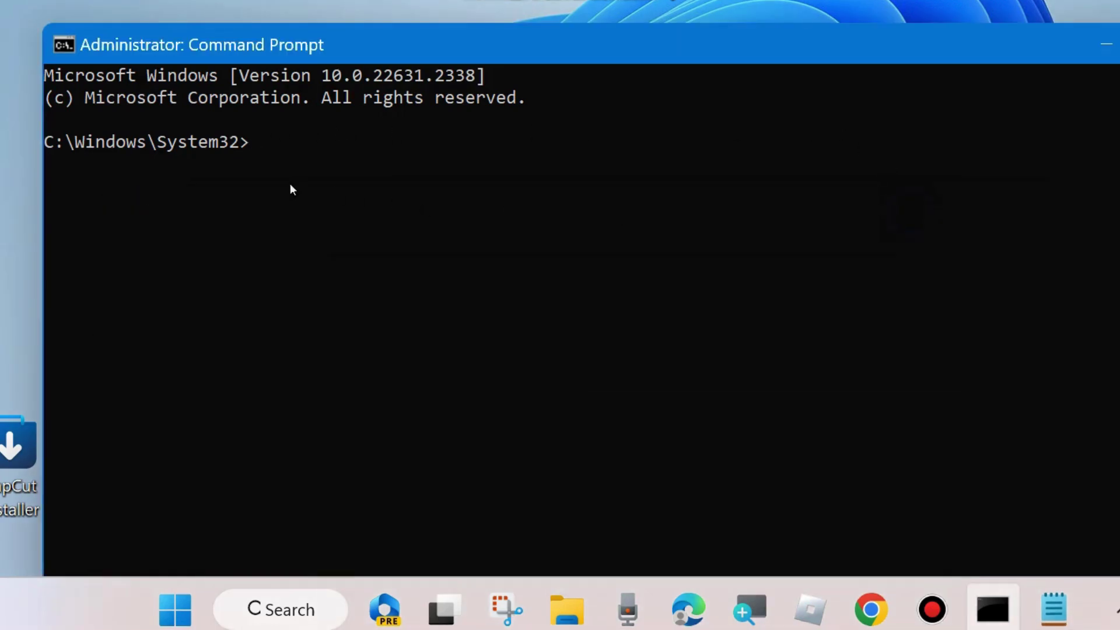
- Enter the system file check command sfc /scannow in the administrator Command Prompt, and minimize the window
type("sfc /scannow")
left_click(1107, 45)
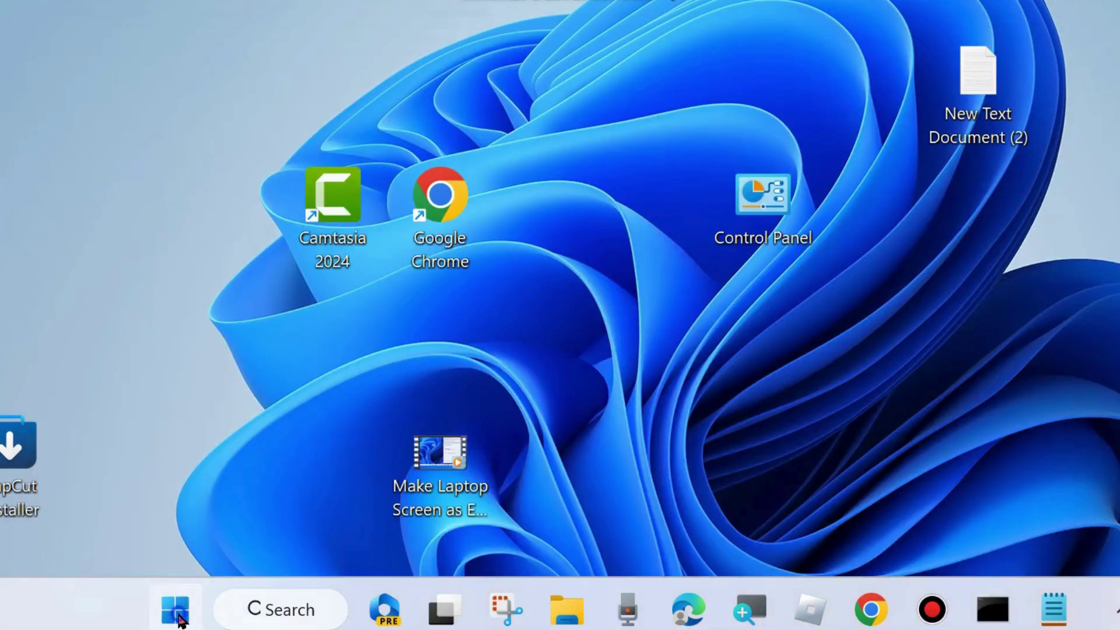
- Display the Windows shut down or sign out options, and dismiss them without choosing one
right_click(186, 604)
mouse_move(238, 543)
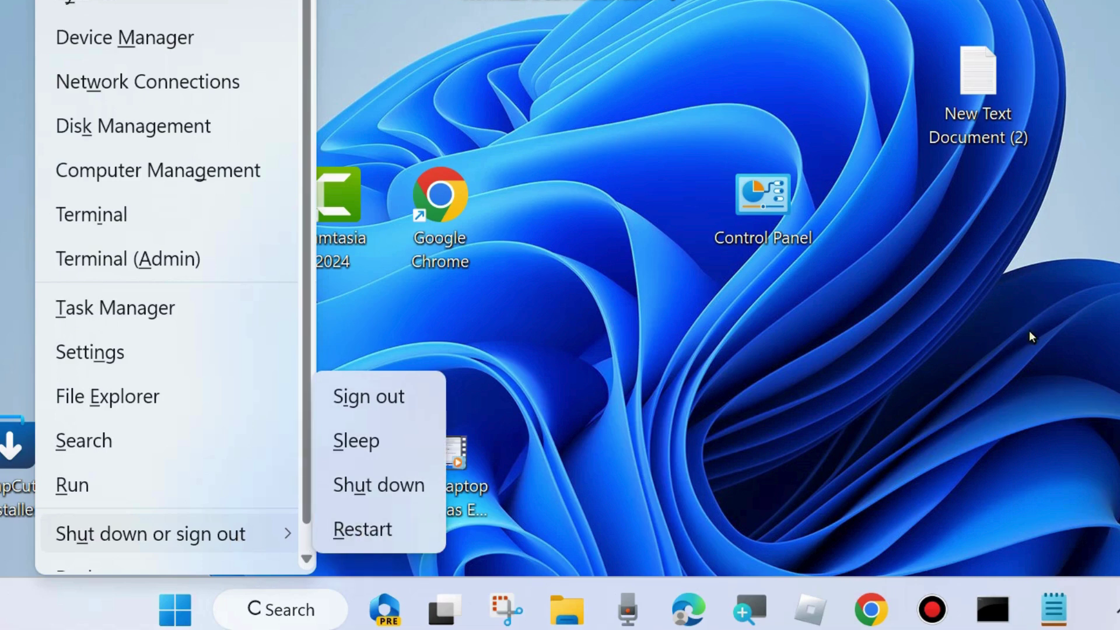
left_click(1027, 305)
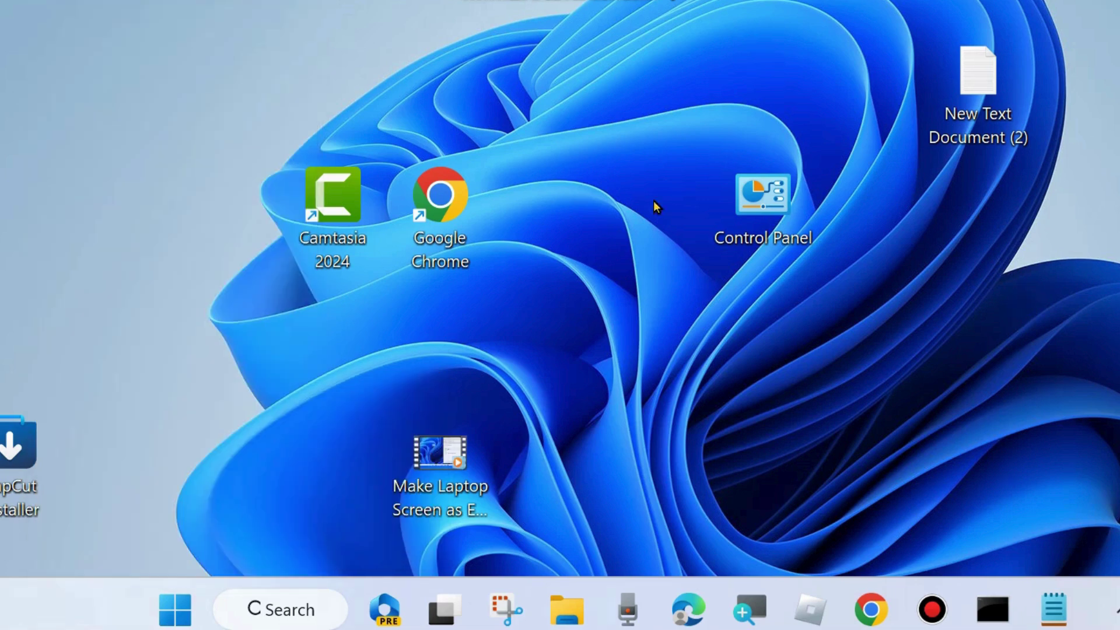
- Open Control Panel from the desktop and set its view to Large icons
left_click(776, 201)
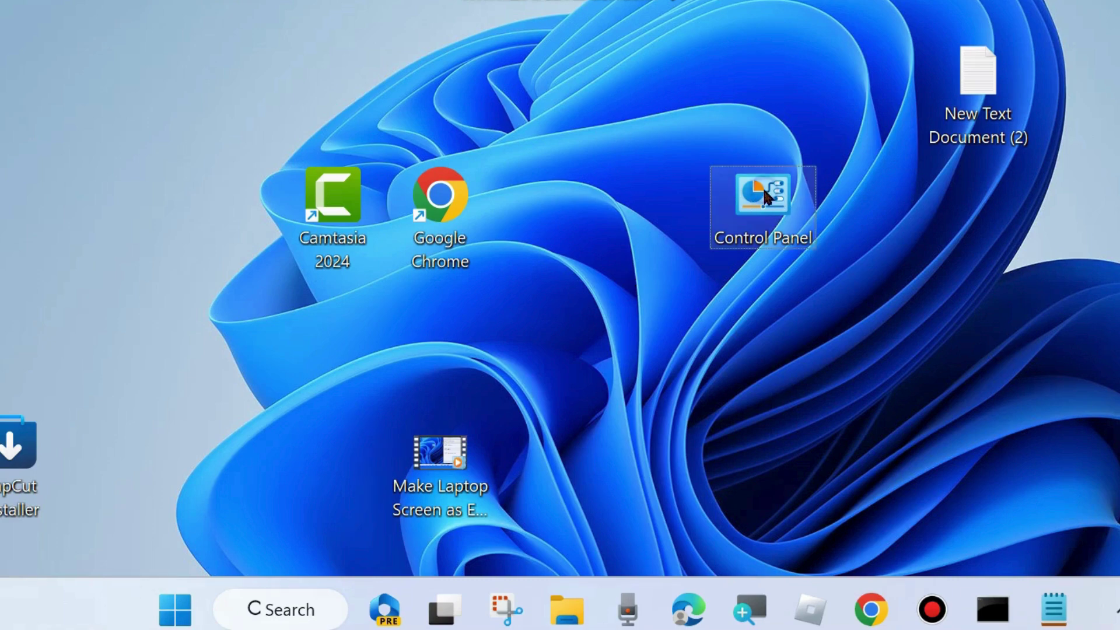
double_click(776, 201)
left_click_drag(797, 0, 657, 50)
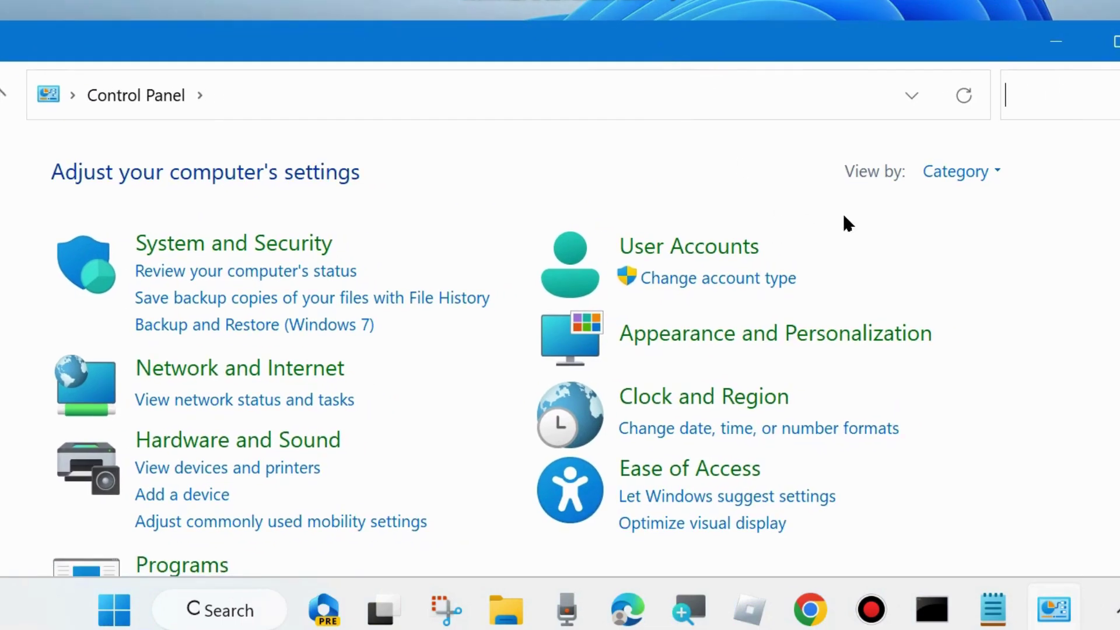
left_click(997, 173)
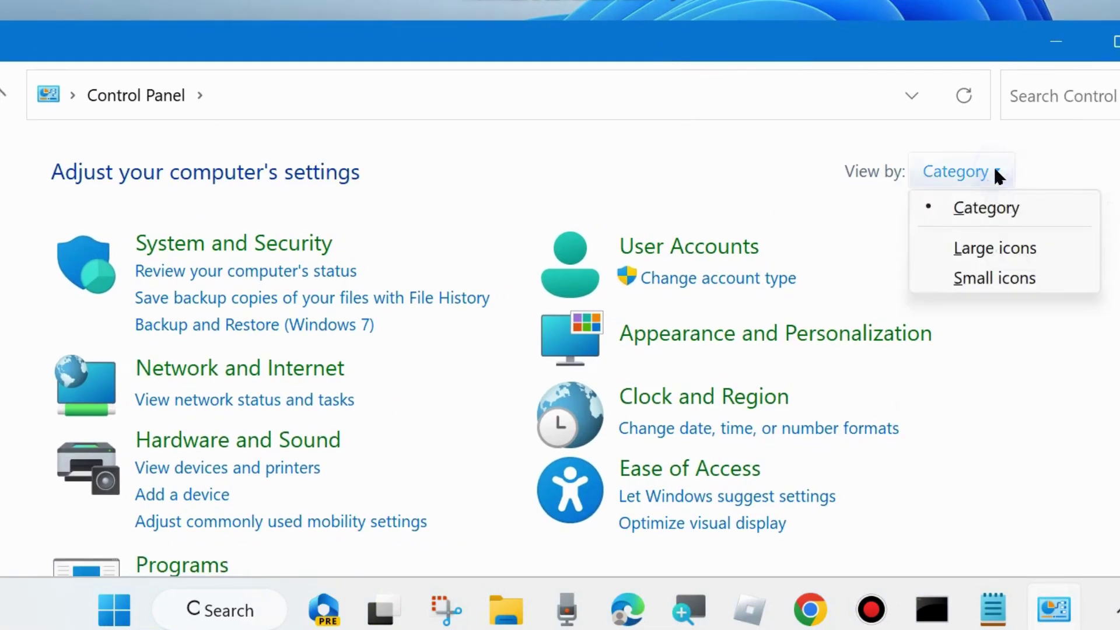
left_click(981, 250)
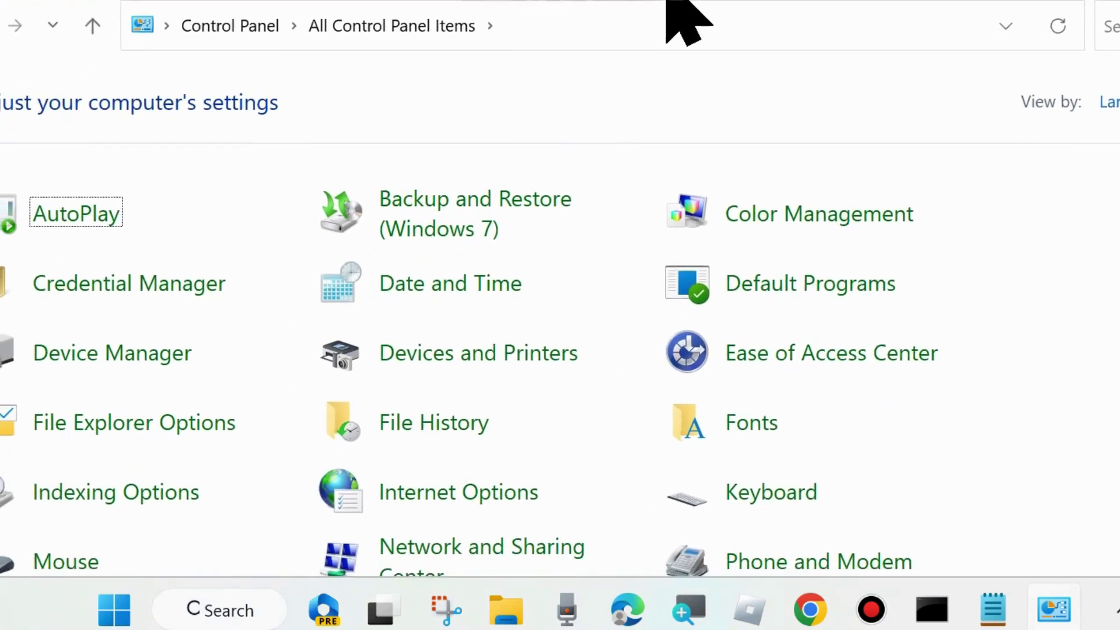
- Open Power Options from the Control Panel items and go to the settings for what the power button does
scroll(549, 260, "down", 2)
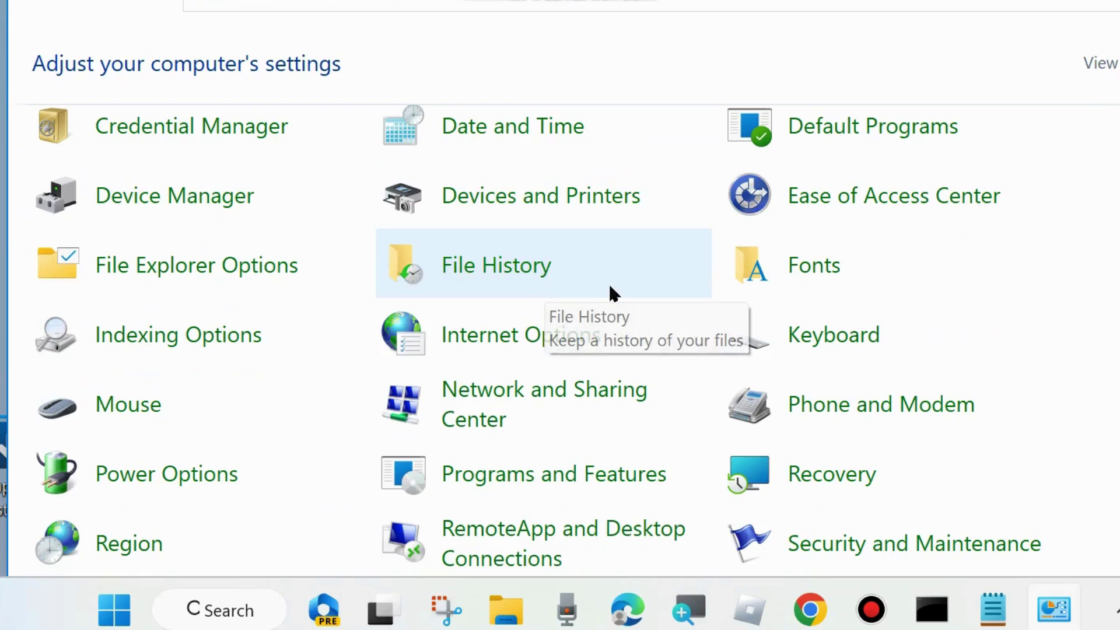
left_click(146, 480)
scroll(145, 475, "up", 1)
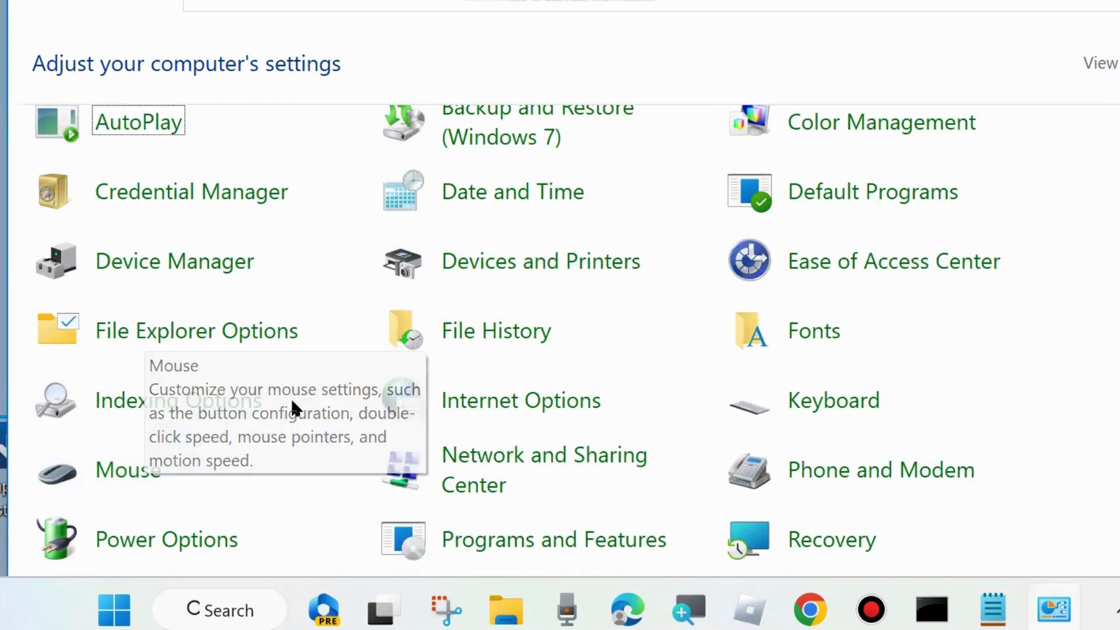
scroll(244, 489, "down", 1)
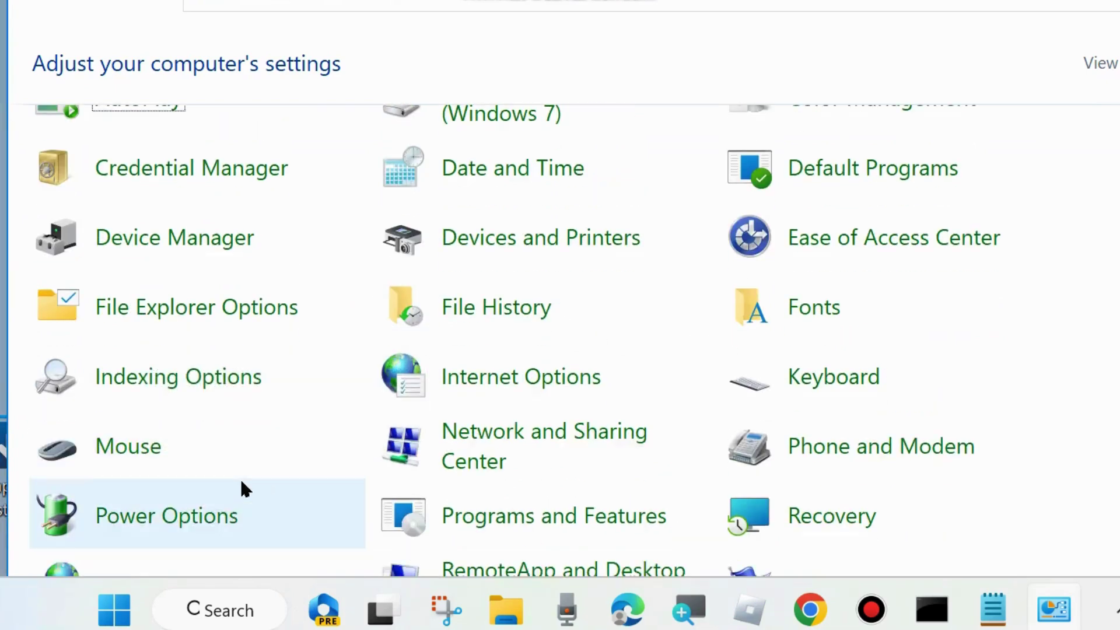
left_click(151, 521)
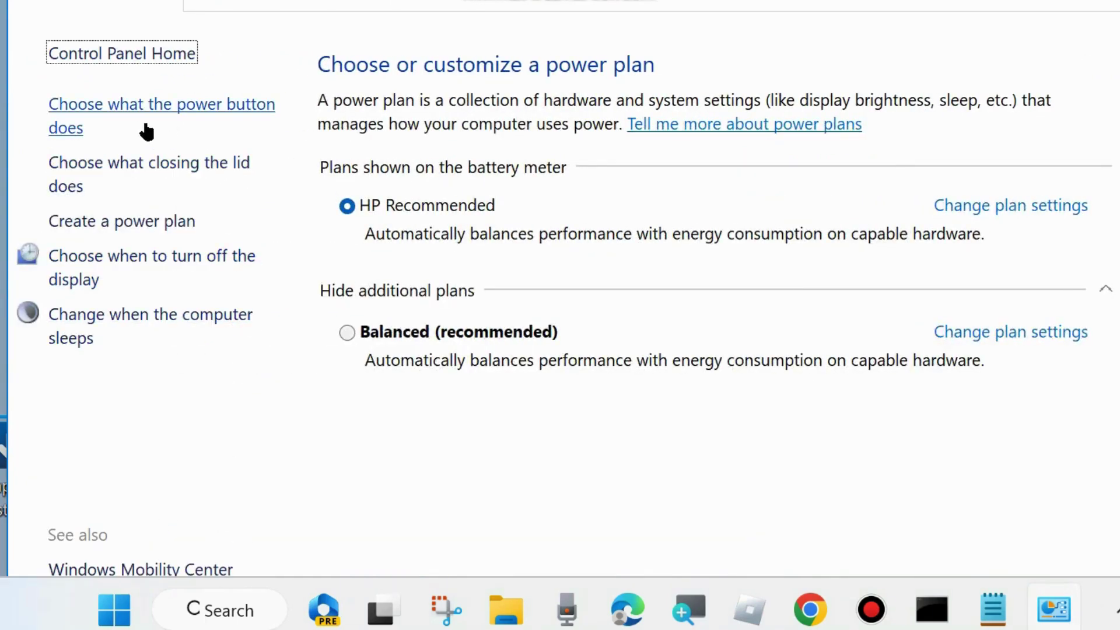
left_click_drag(226, 0, 243, 60)
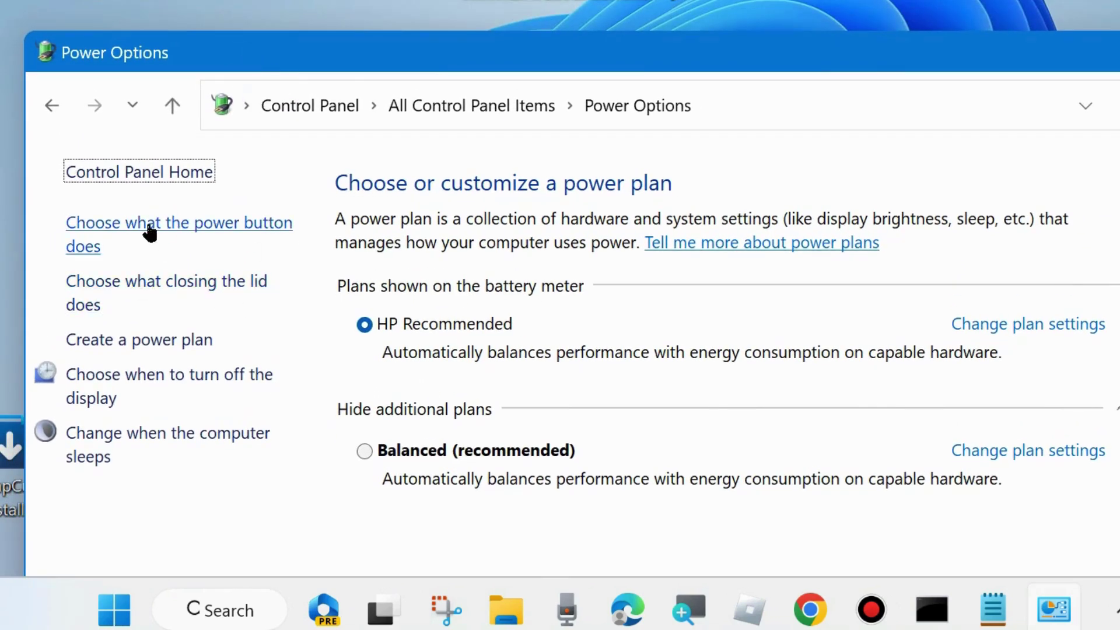
left_click(173, 230)
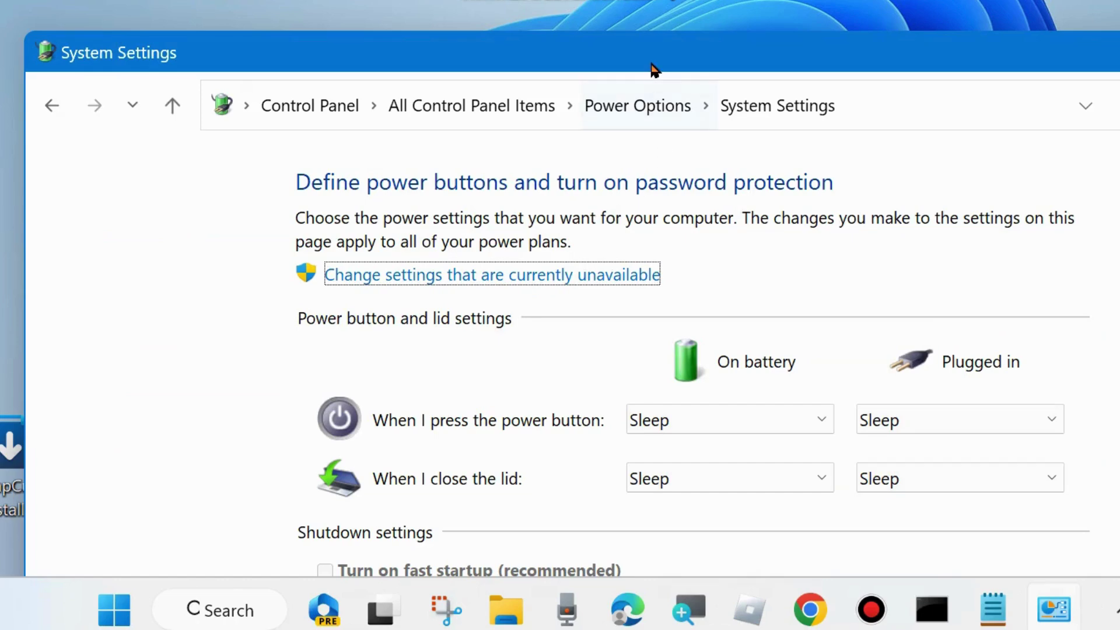
- Unlock the currently unavailable power settings, review the fast startup option under Shutdown settings, and close the window
left_click_drag(654, 69, 642, 40)
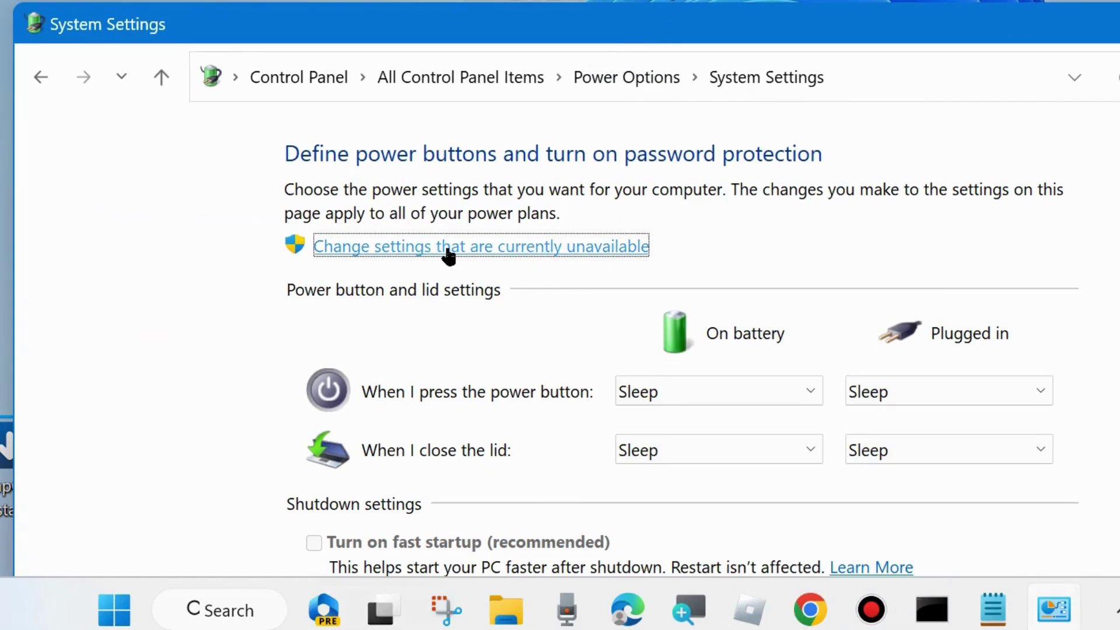
left_click(500, 248)
scroll(499, 246, "down", 2)
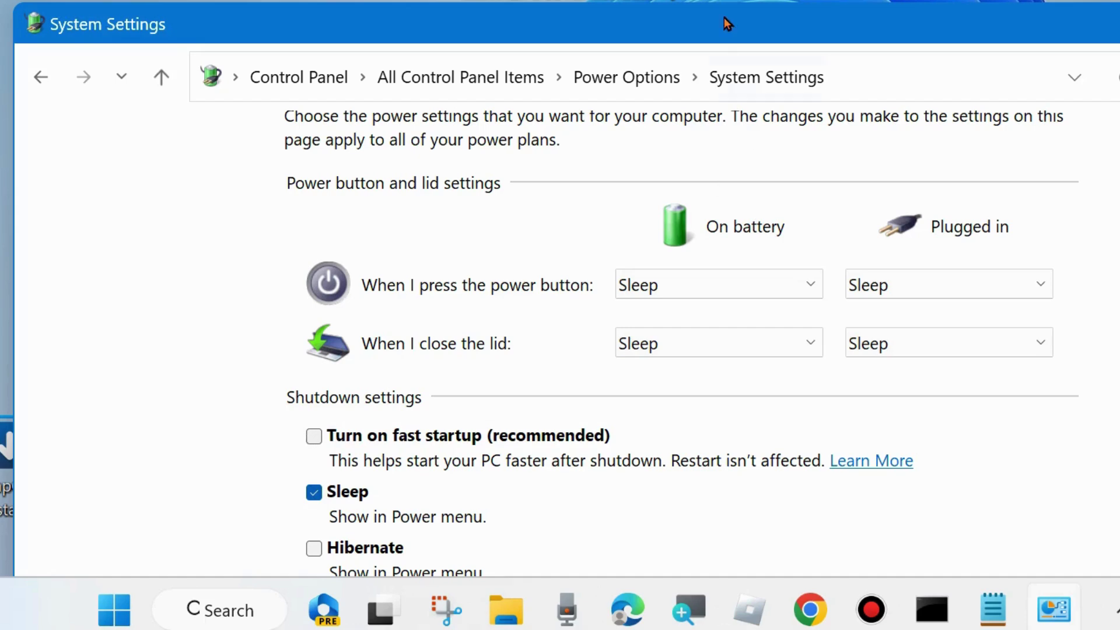
left_click_drag(717, 30, 640, 0)
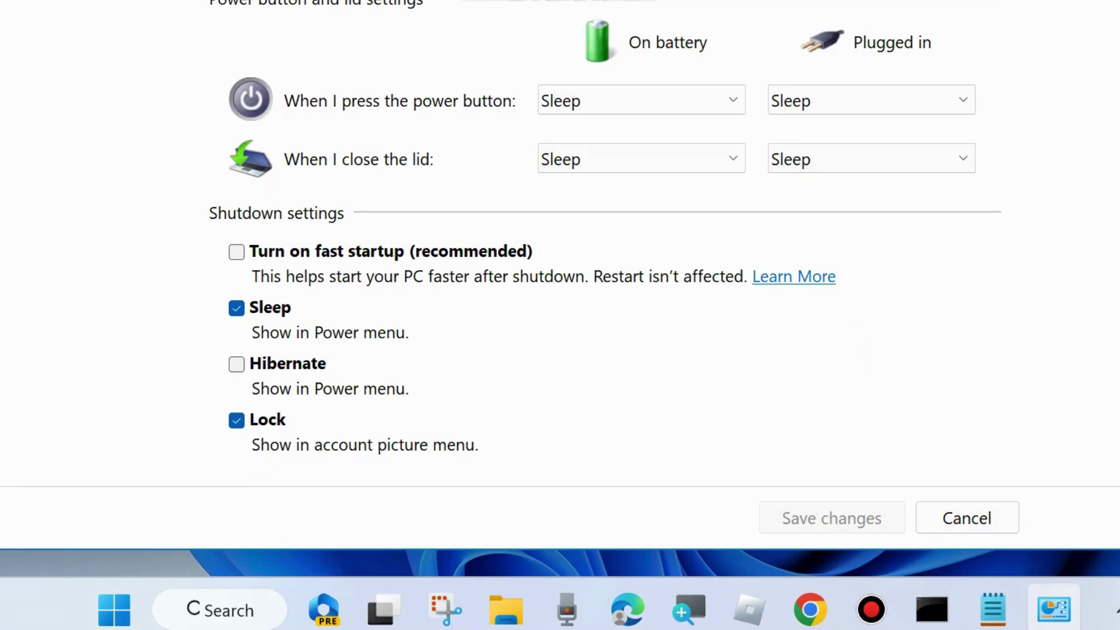
key("alt+F4")
key("Escape")
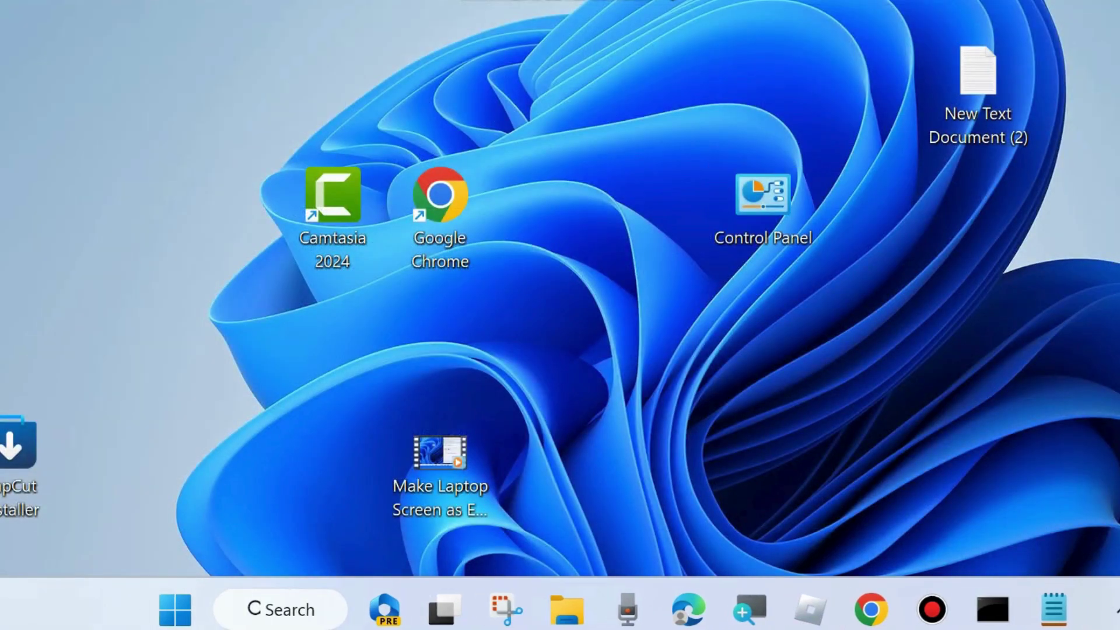
- Search Windows for memory dia, open Windows Memory Diagnostic to view its check options, and close it
left_click(286, 609)
type("memo")
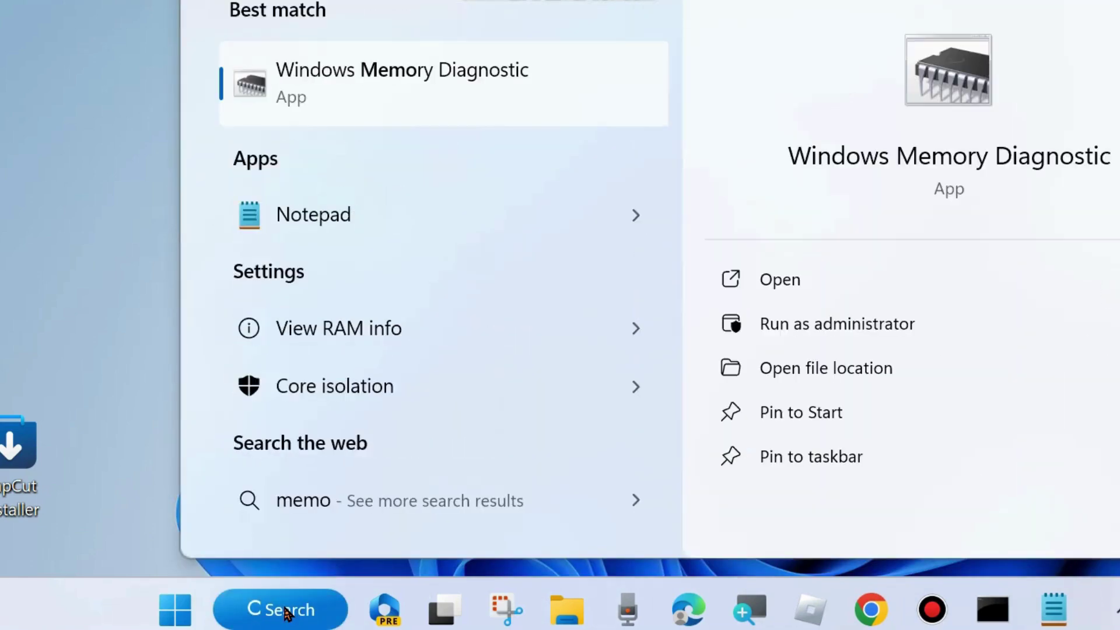
type("ry dia")
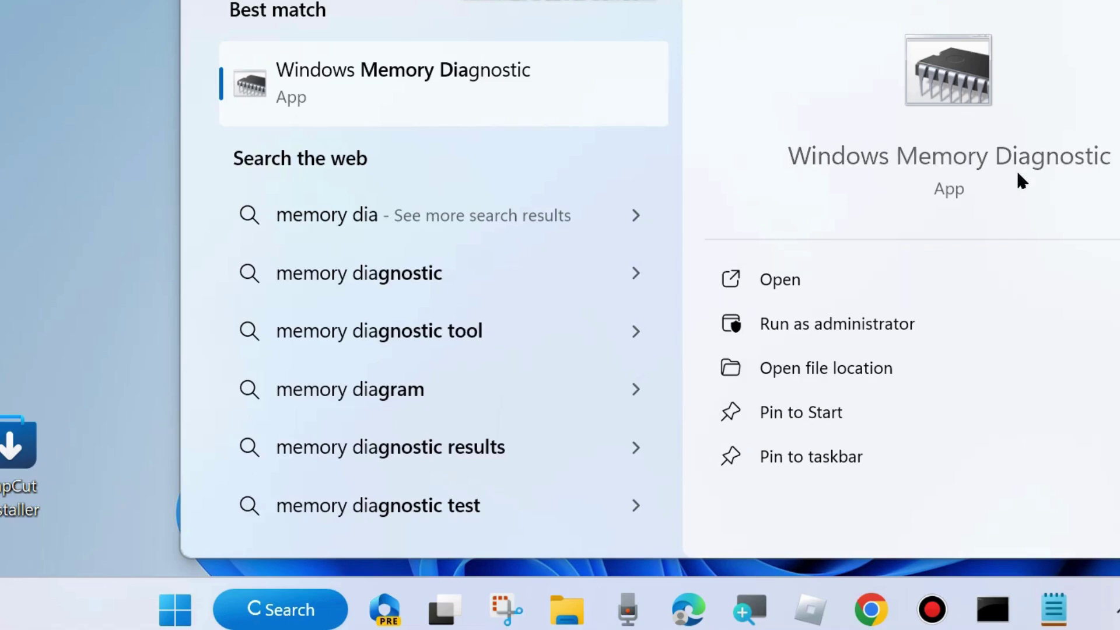
left_click(783, 283)
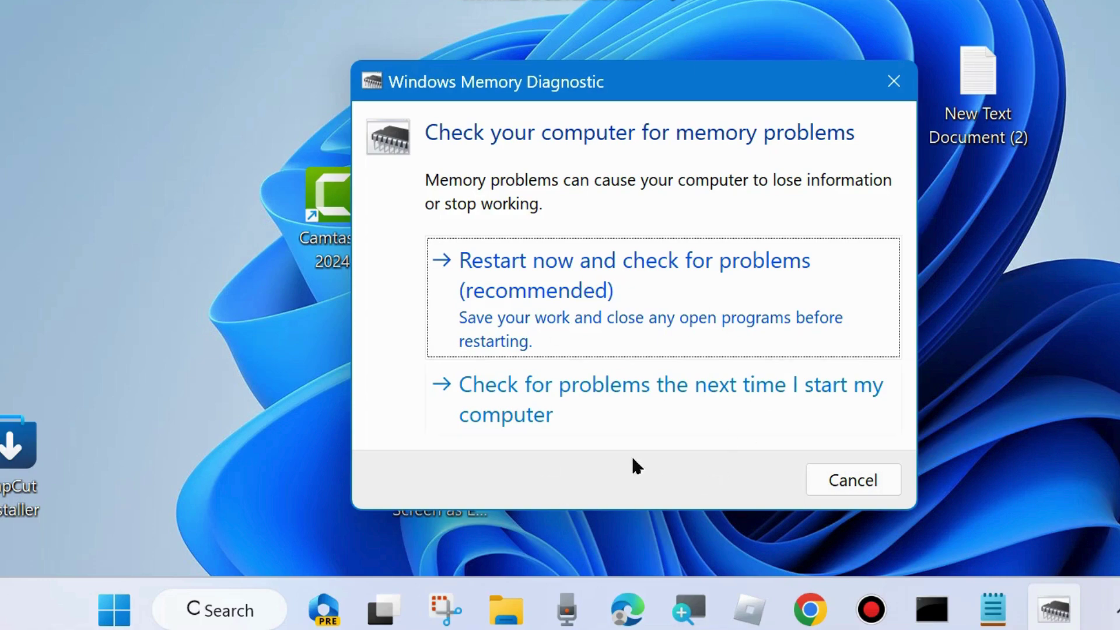
left_click(893, 80)
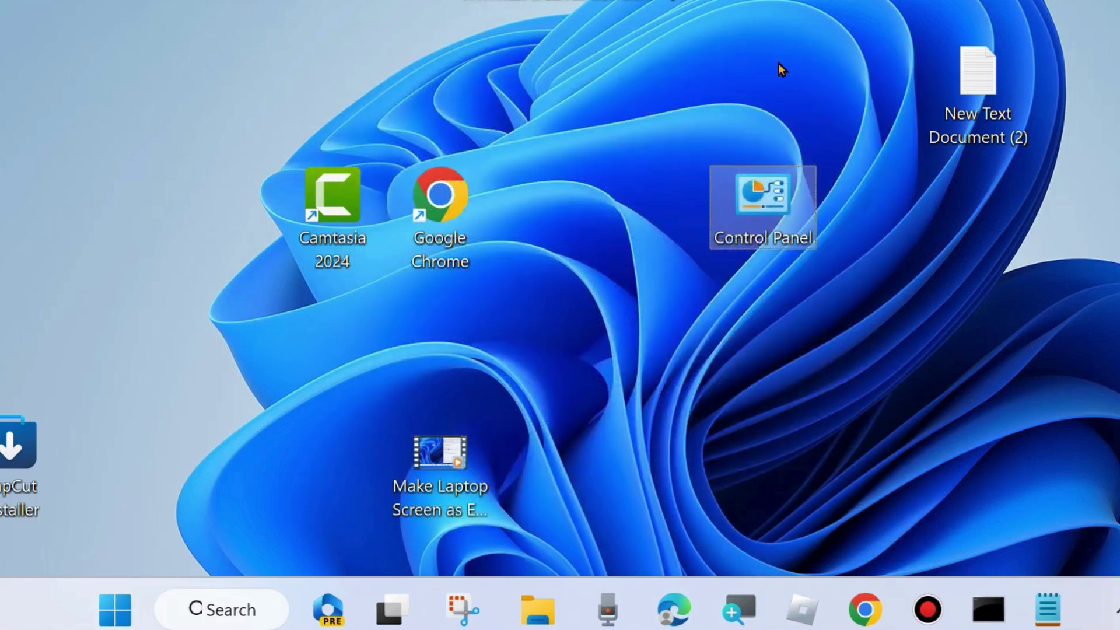
- Locate the Restart option among the Windows shut down or sign out choices, and return to the desktop
right_click(169, 607)
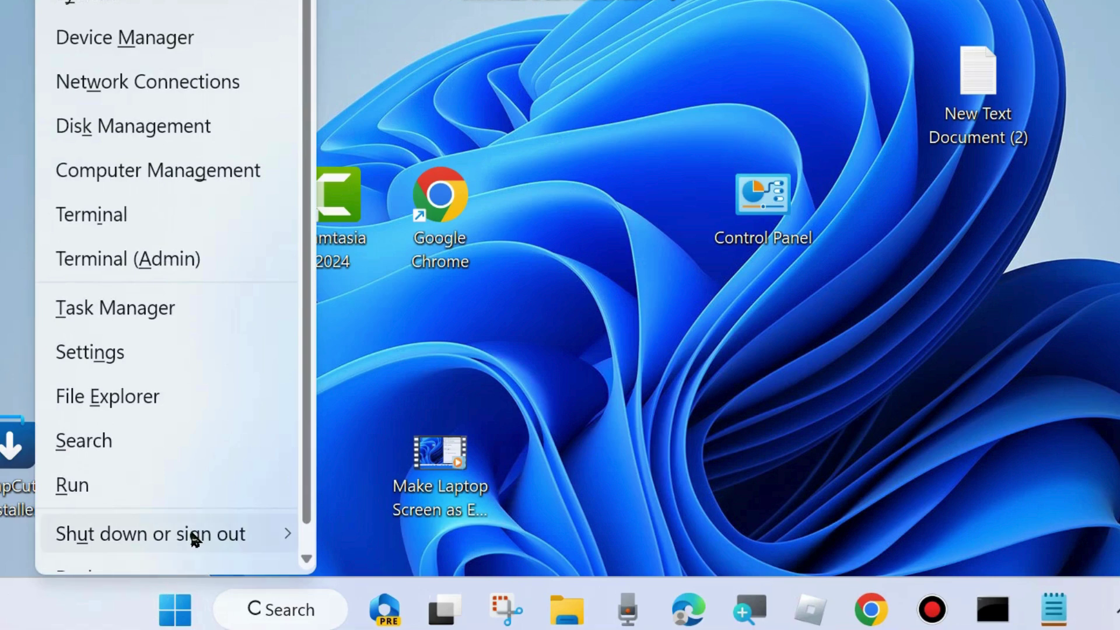
mouse_move(257, 514)
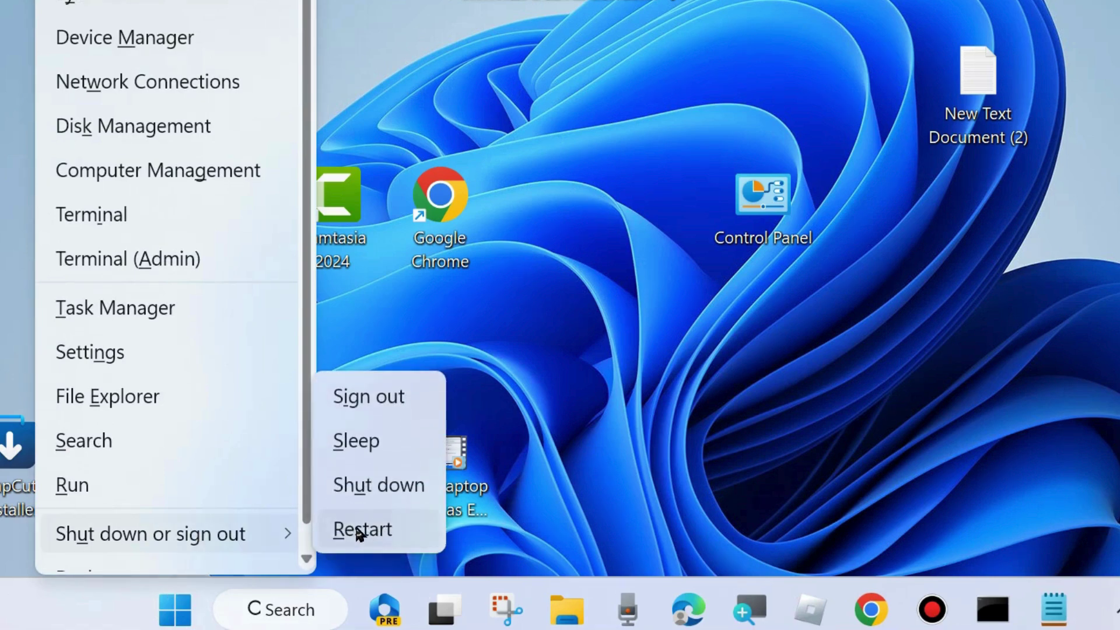
left_click(779, 380)
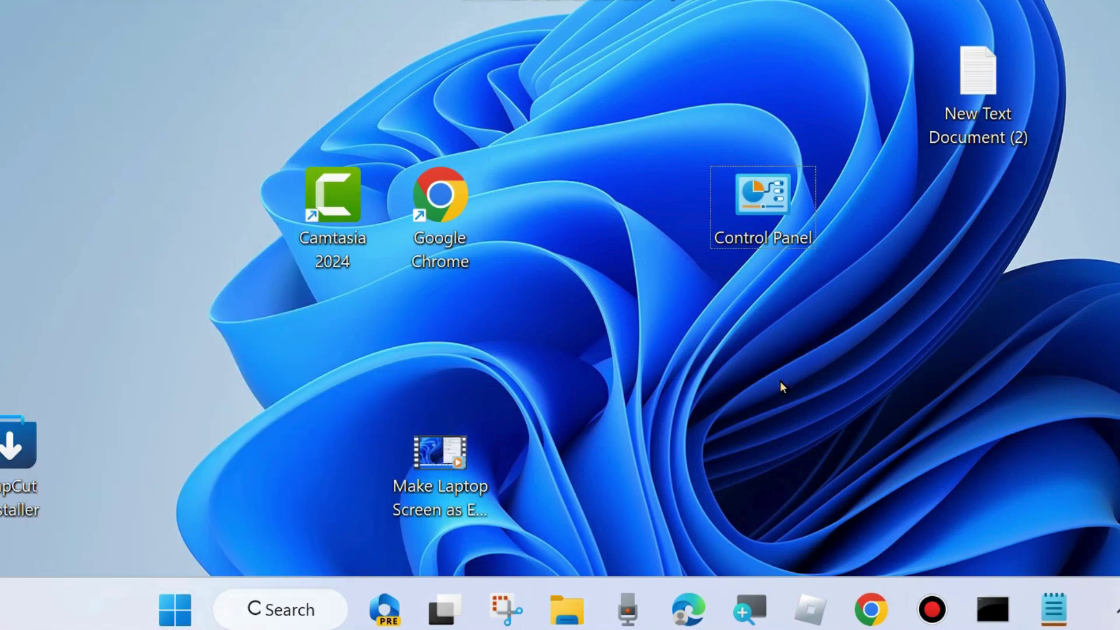